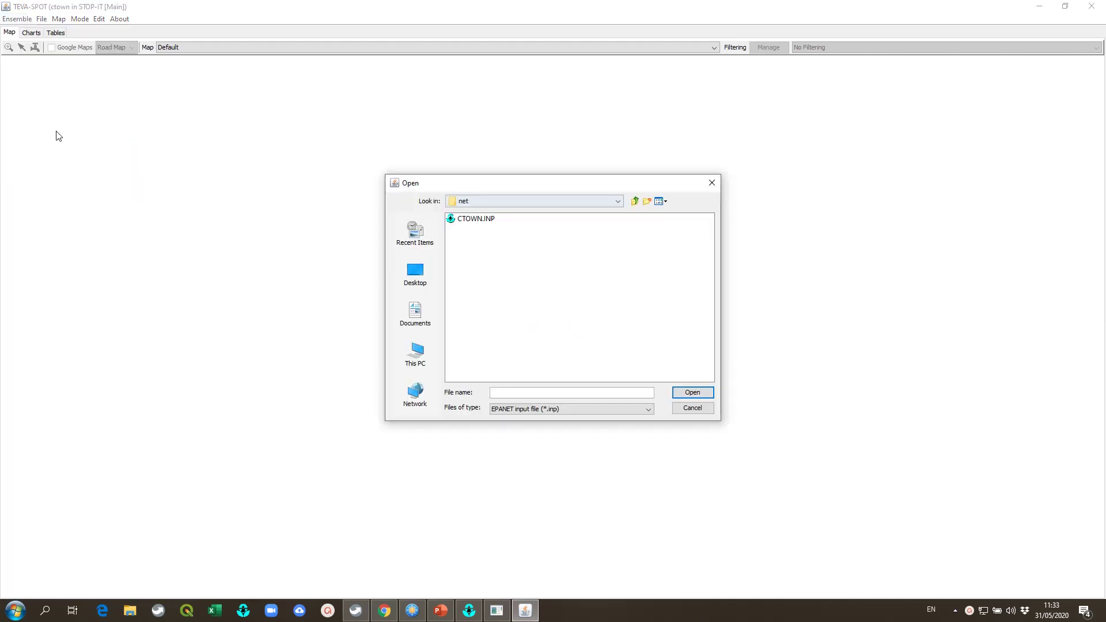
Step: Import the CTOWN.INP EPANET network file and accept the change of its analysis option to Chemical
click(481, 220)
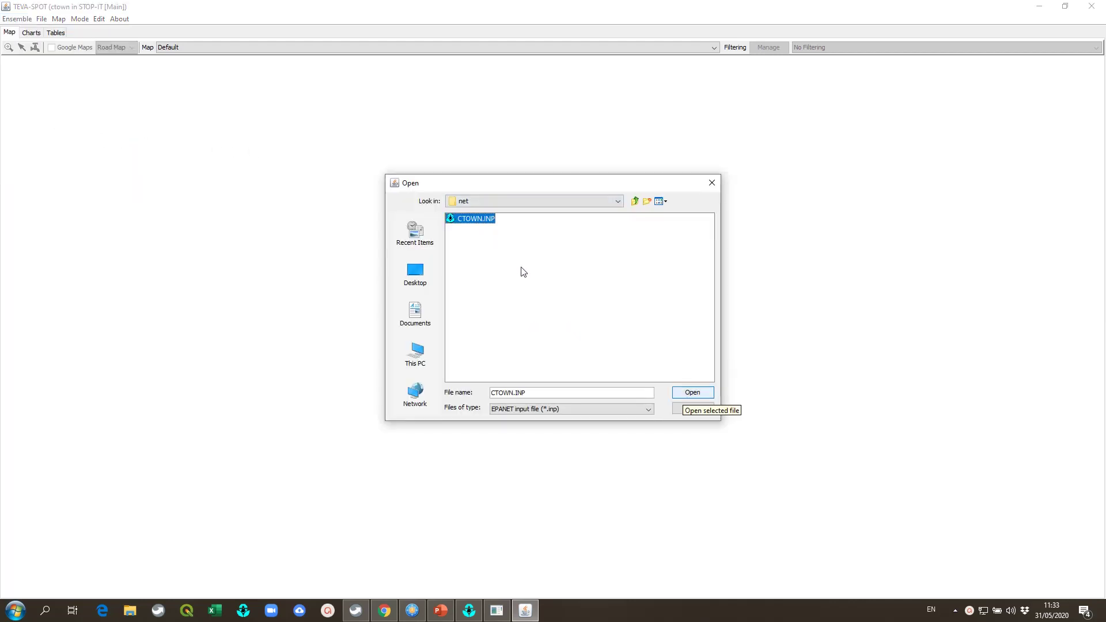
click(683, 394)
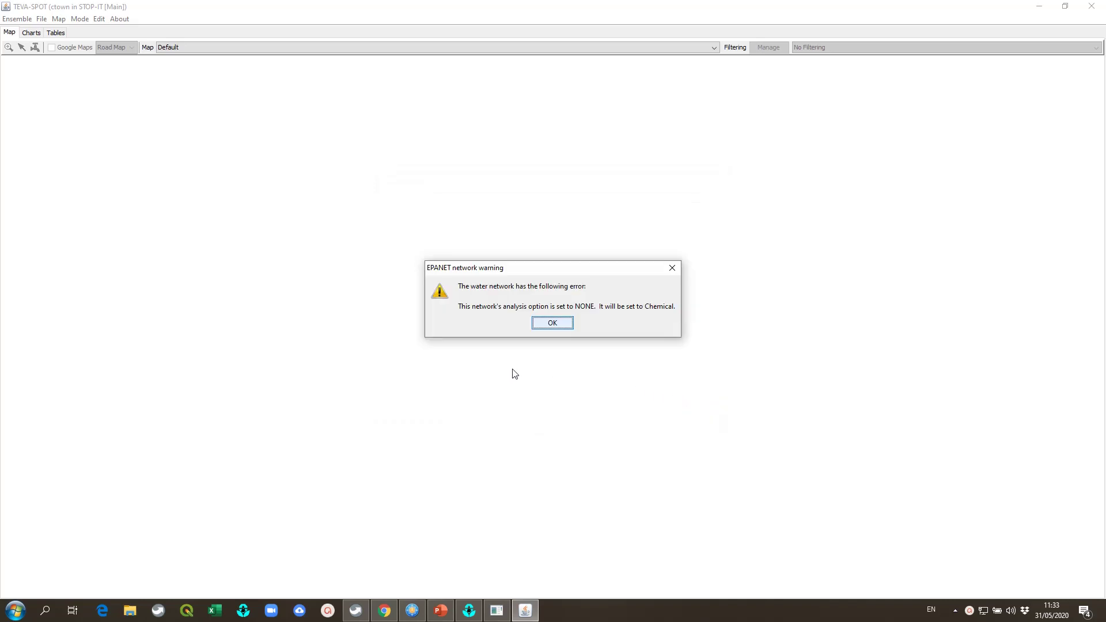
click(535, 325)
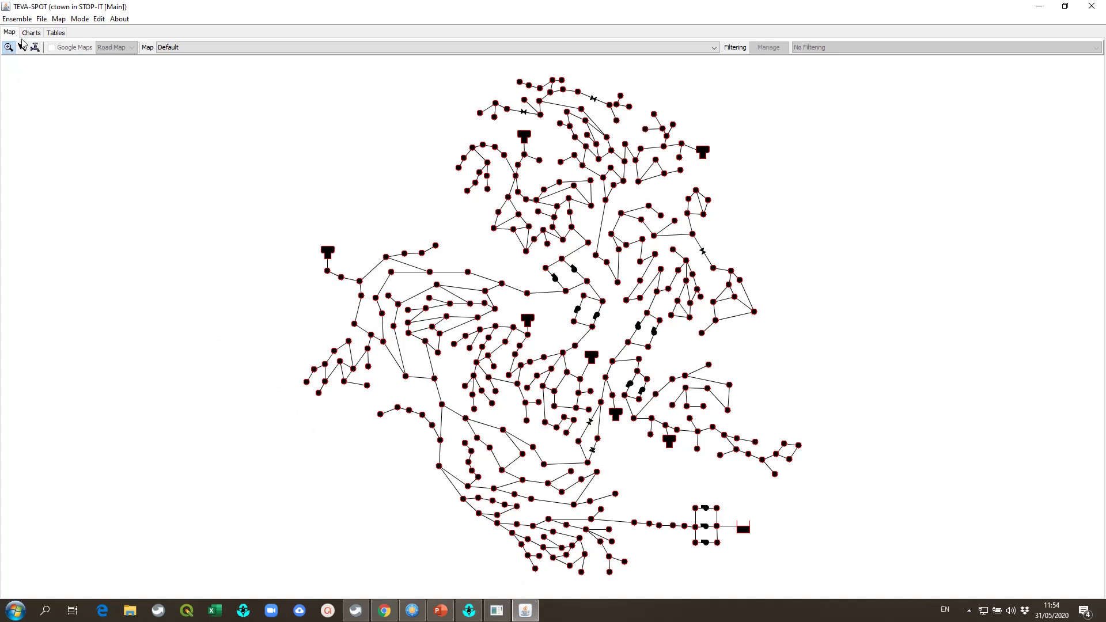
Step: Set the population initialization to a demand-based model with 50 GPD per capita usage and calculate the estimated population
click(25, 21)
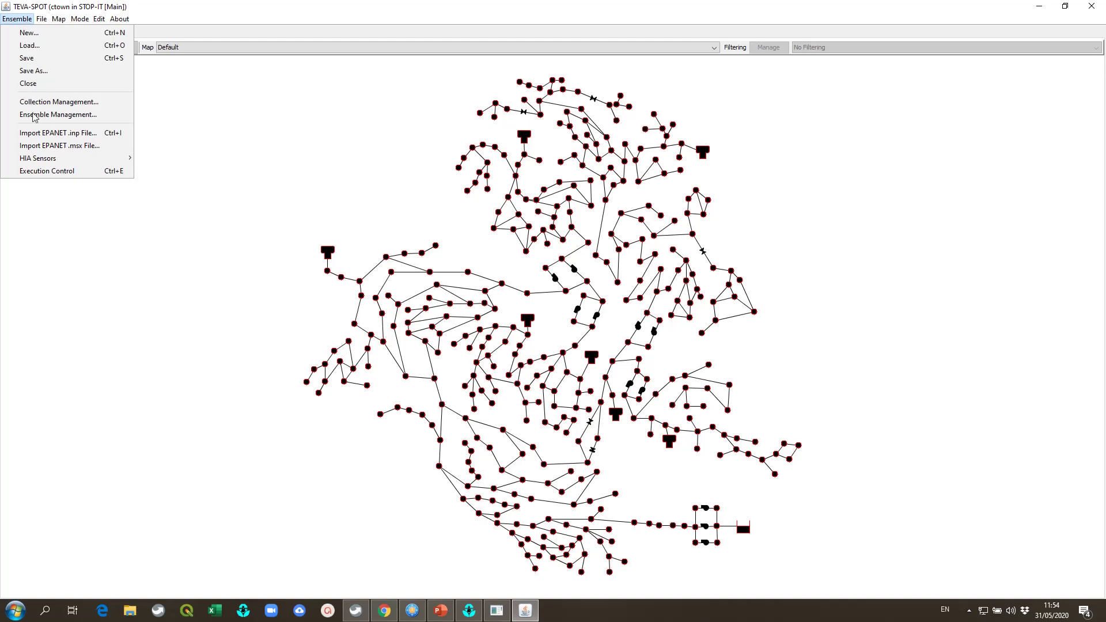
click(38, 169)
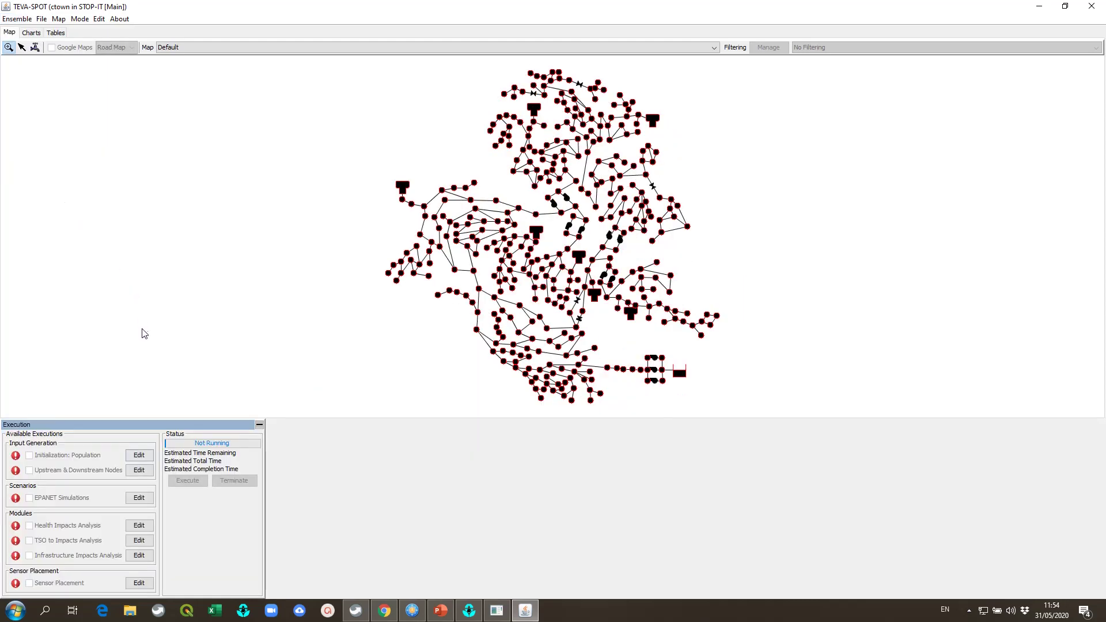
click(138, 456)
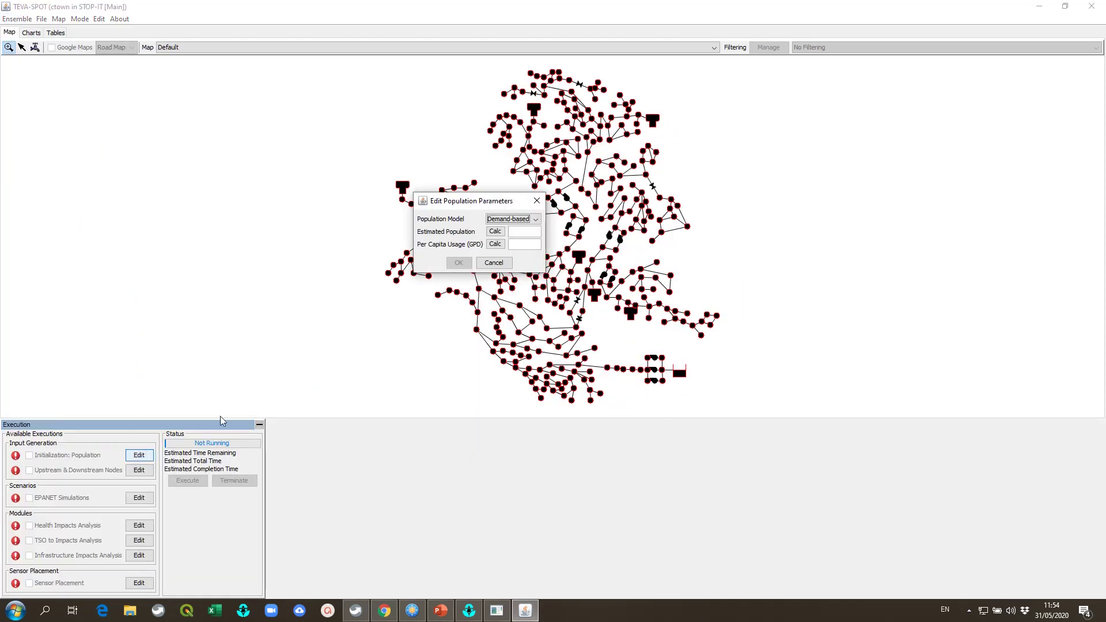
click(517, 243)
text(50)
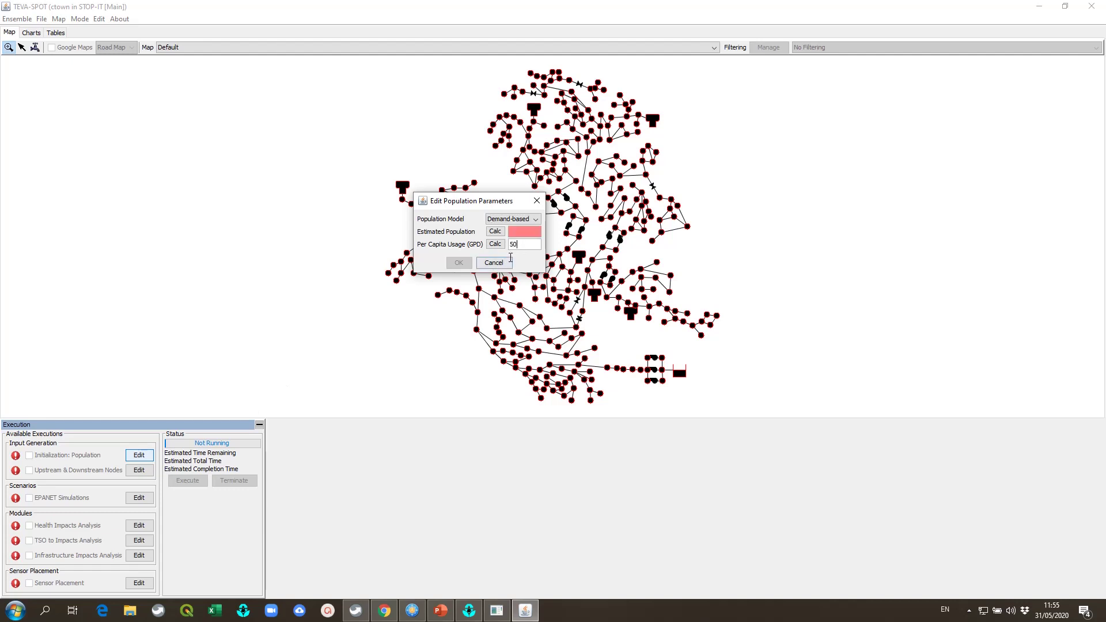
click(495, 232)
click(459, 263)
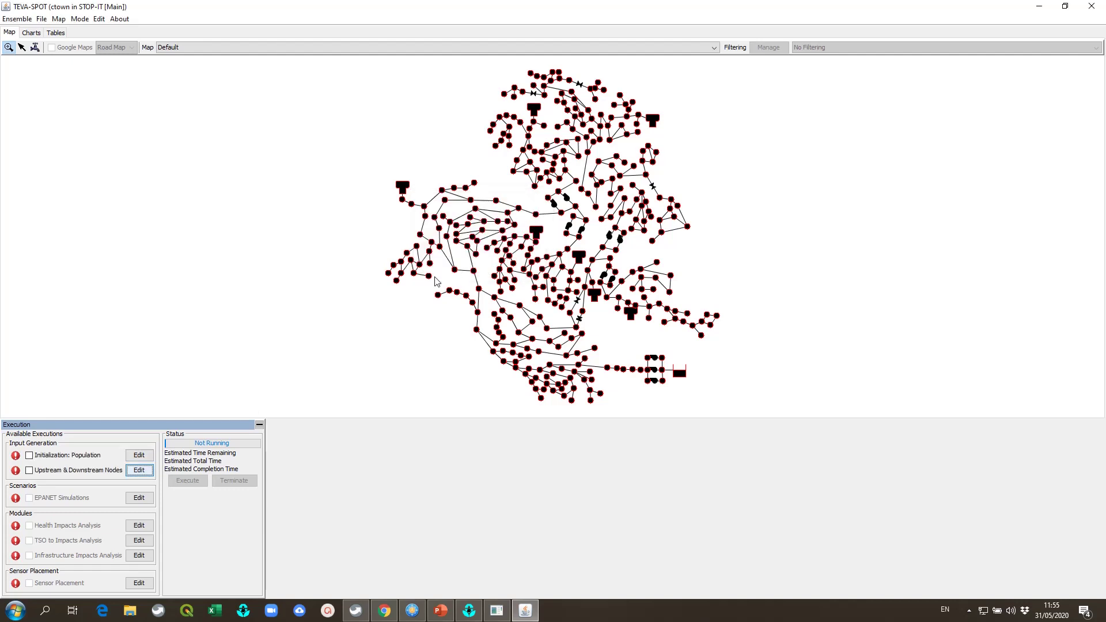
Step: Check the duration settings of the upstream node calculation and select Upstream & Downstream Nodes for execution
click(140, 471)
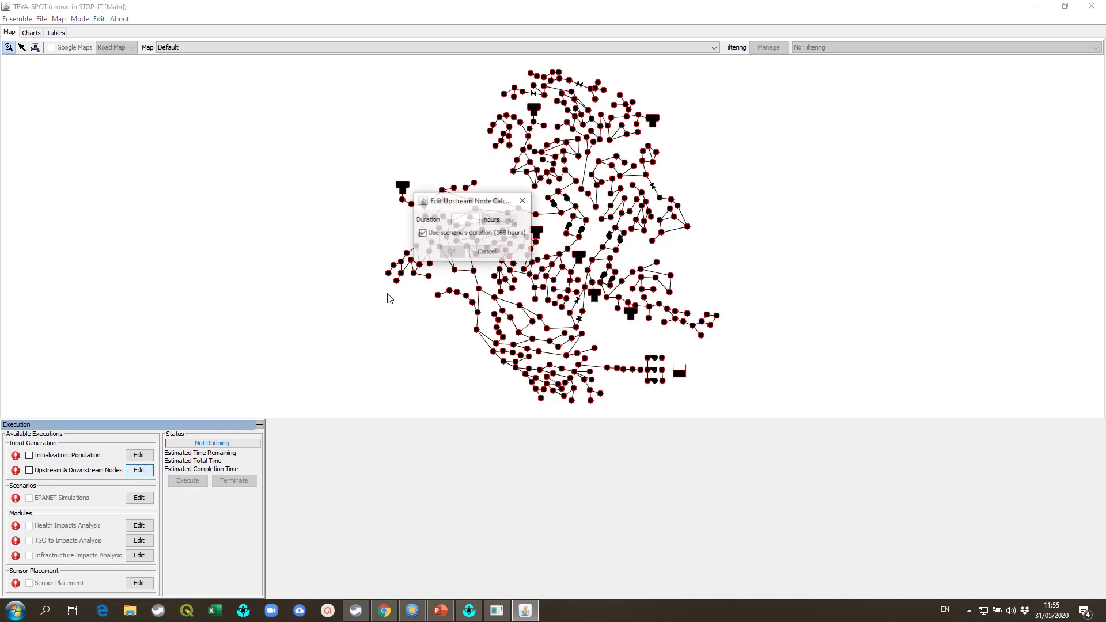
click(486, 253)
click(46, 471)
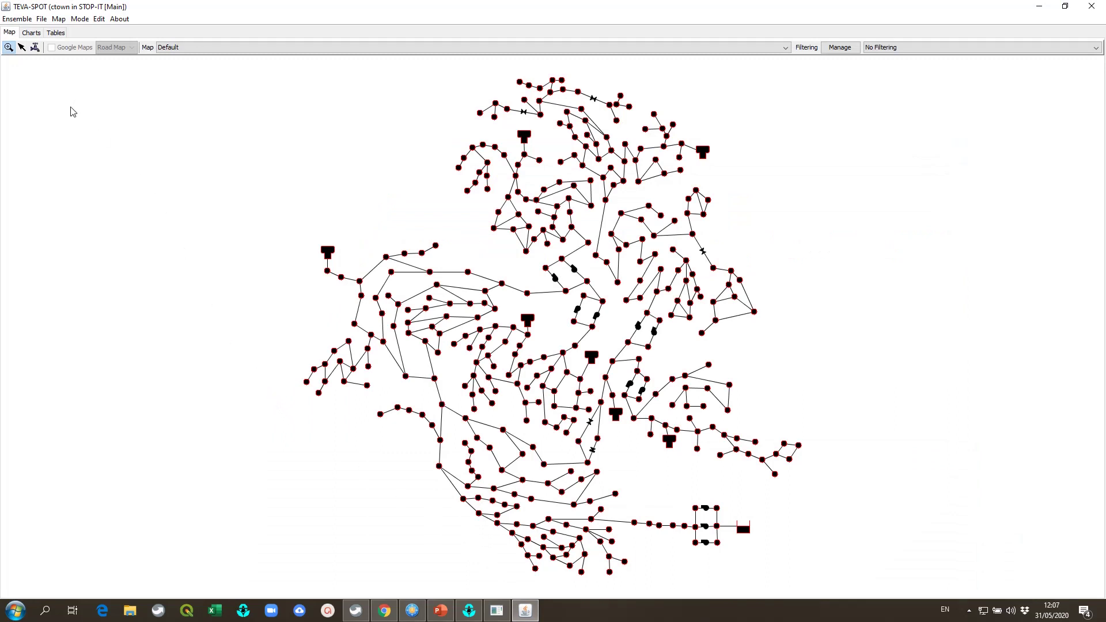
Step: Add injection definition Inj1 to the EPANET simulations with a 300000 mg/min mass rate, start time 0 hours and stop time 1 hour
click(15, 21)
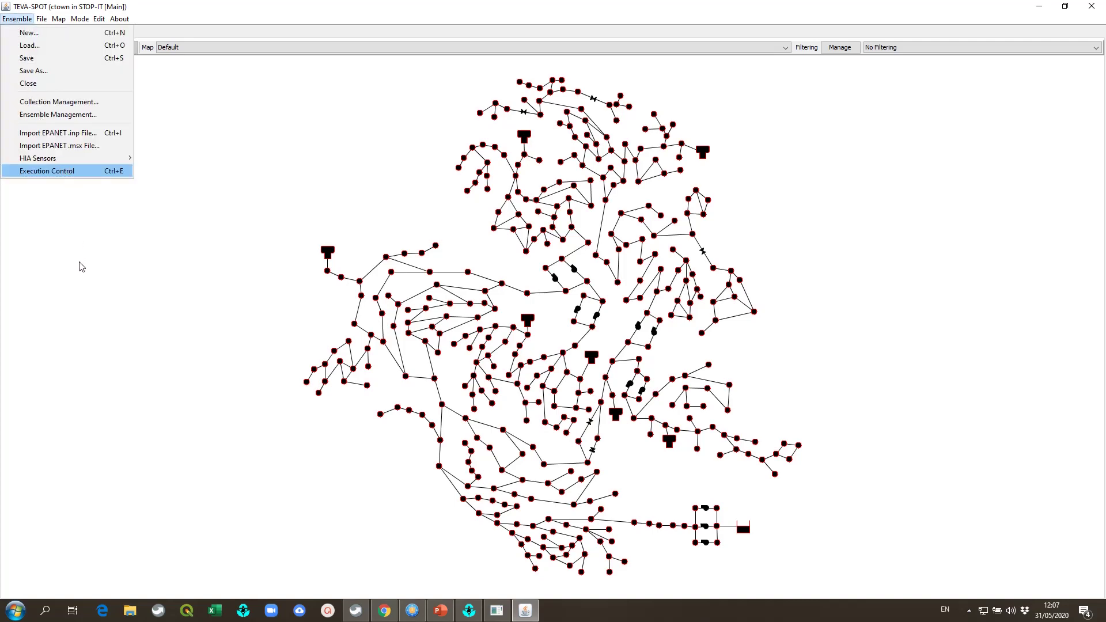
key(Return)
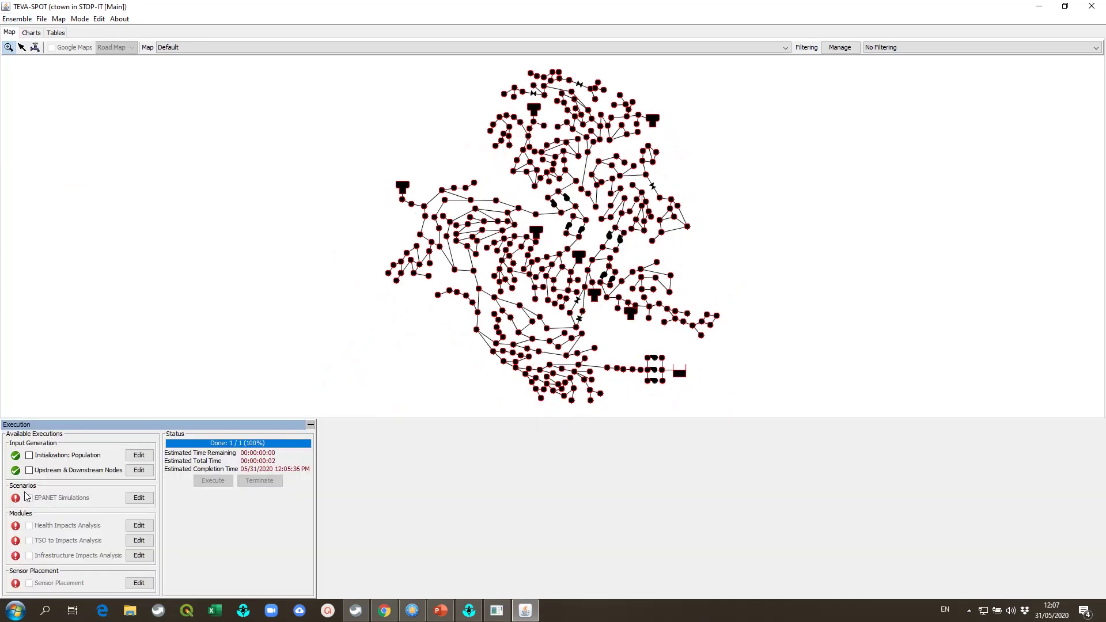
click(139, 497)
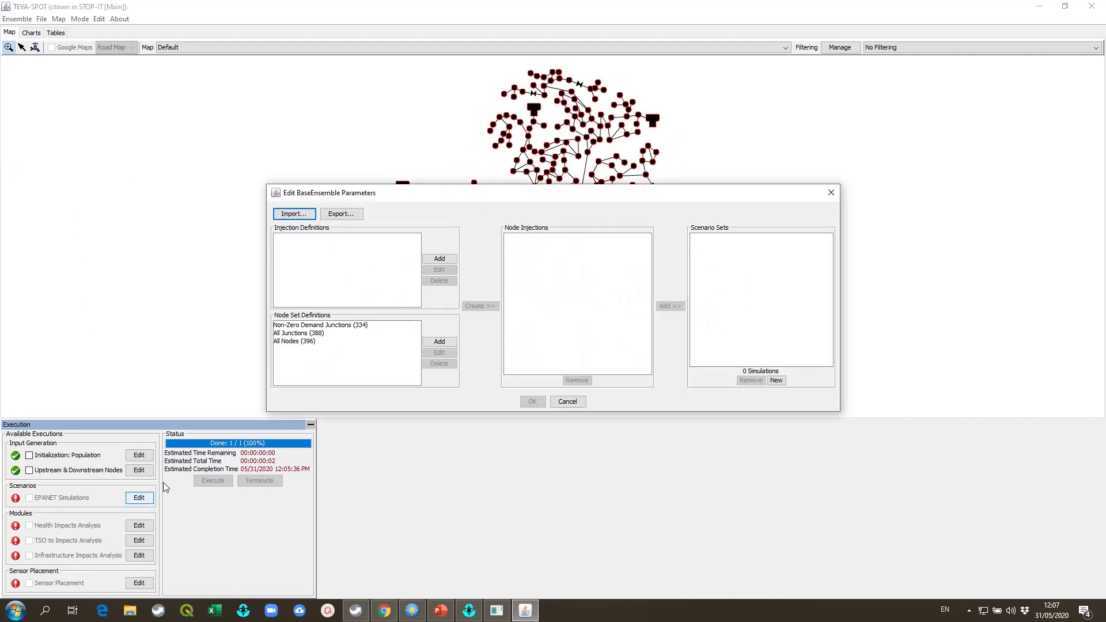
click(330, 252)
click(438, 260)
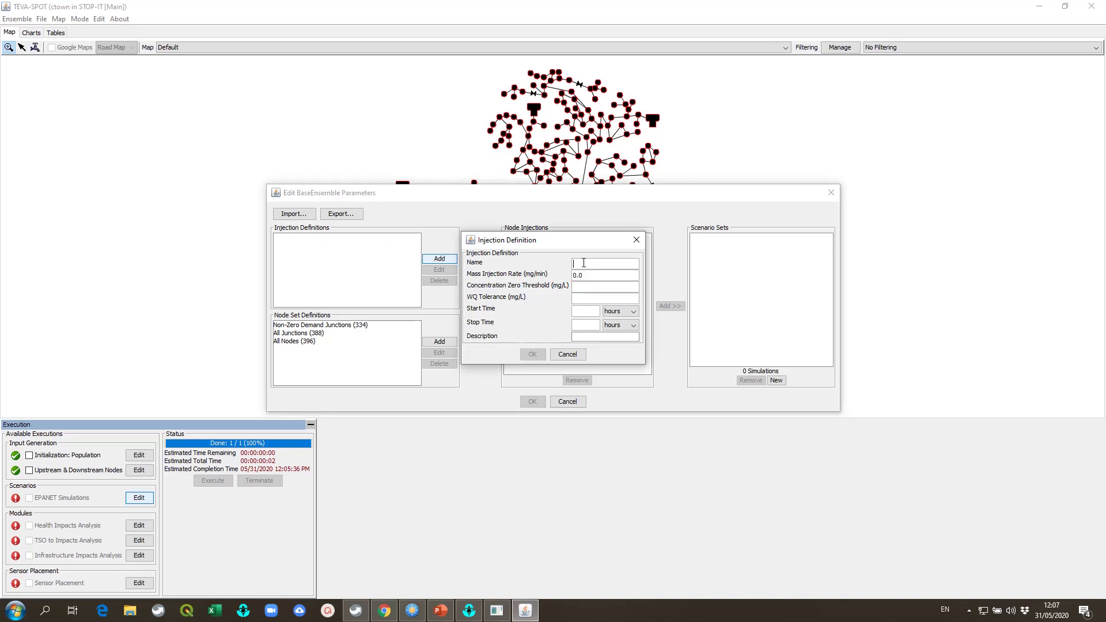
double_click(588, 275)
text(300000)
click(584, 309)
text(0)
click(587, 324)
text(1)
click(532, 354)
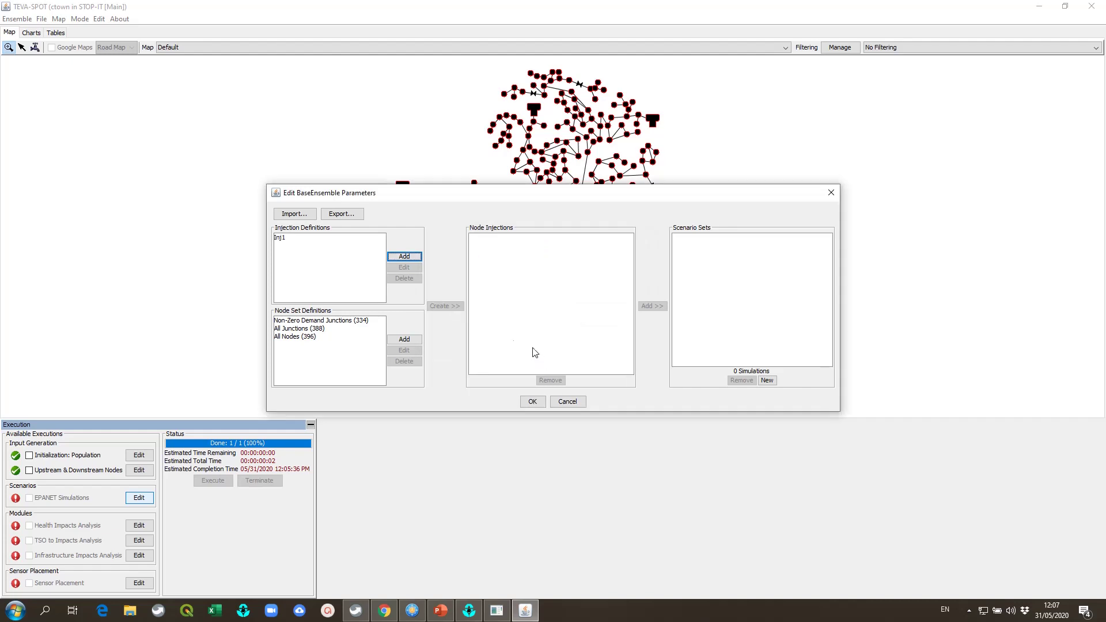
Step: Create a node injection combining Inj1 with All Junctions and add it to a new scenario set
click(282, 238)
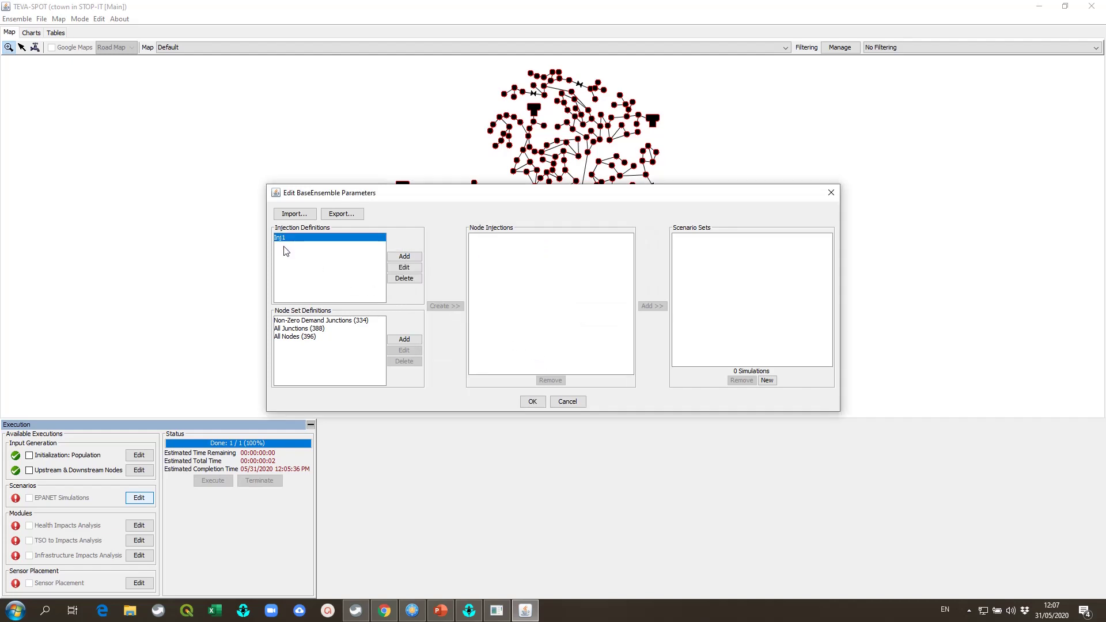
click(307, 329)
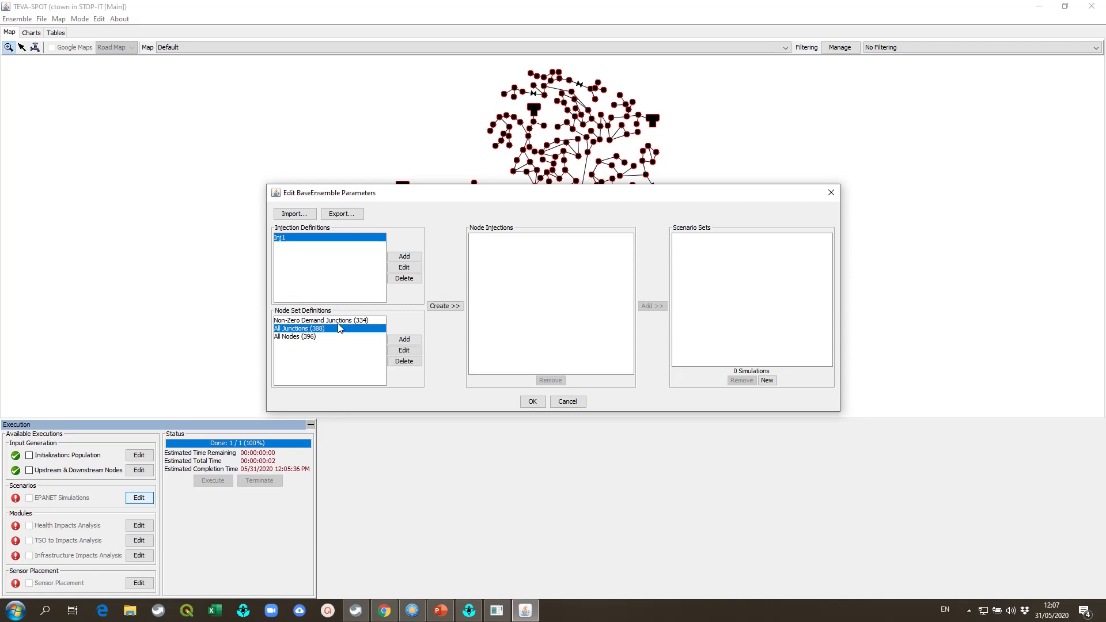
click(451, 308)
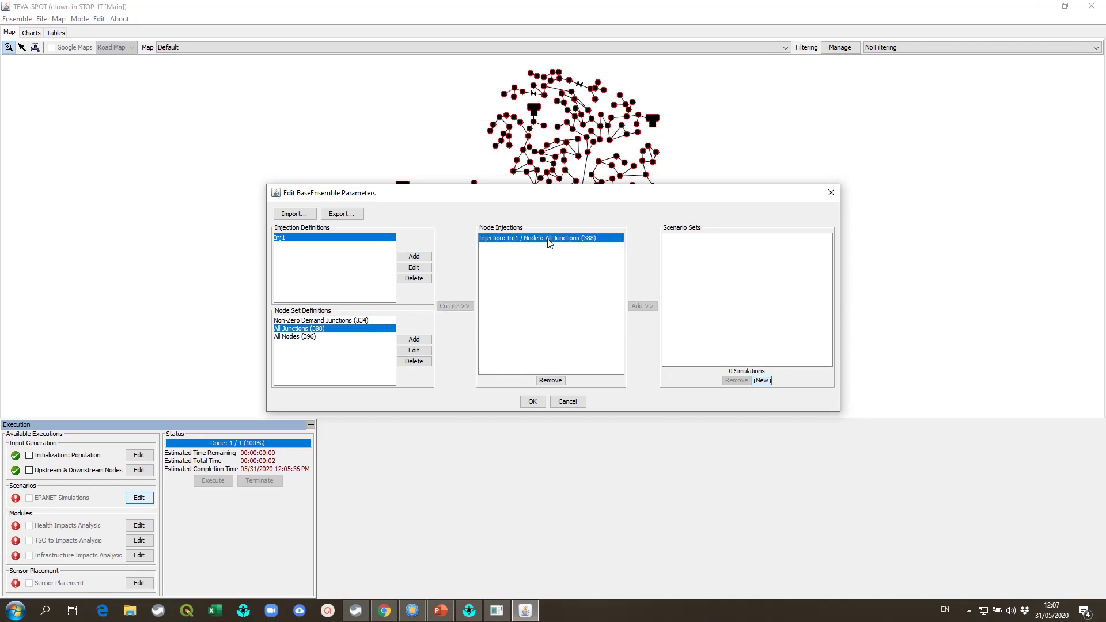
click(762, 380)
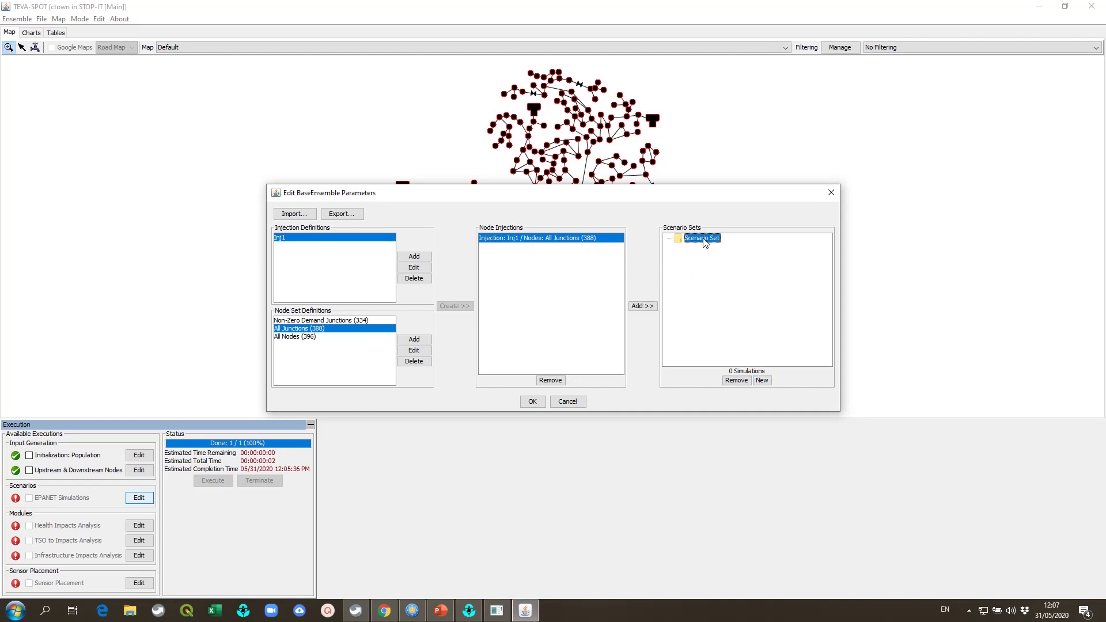
click(655, 305)
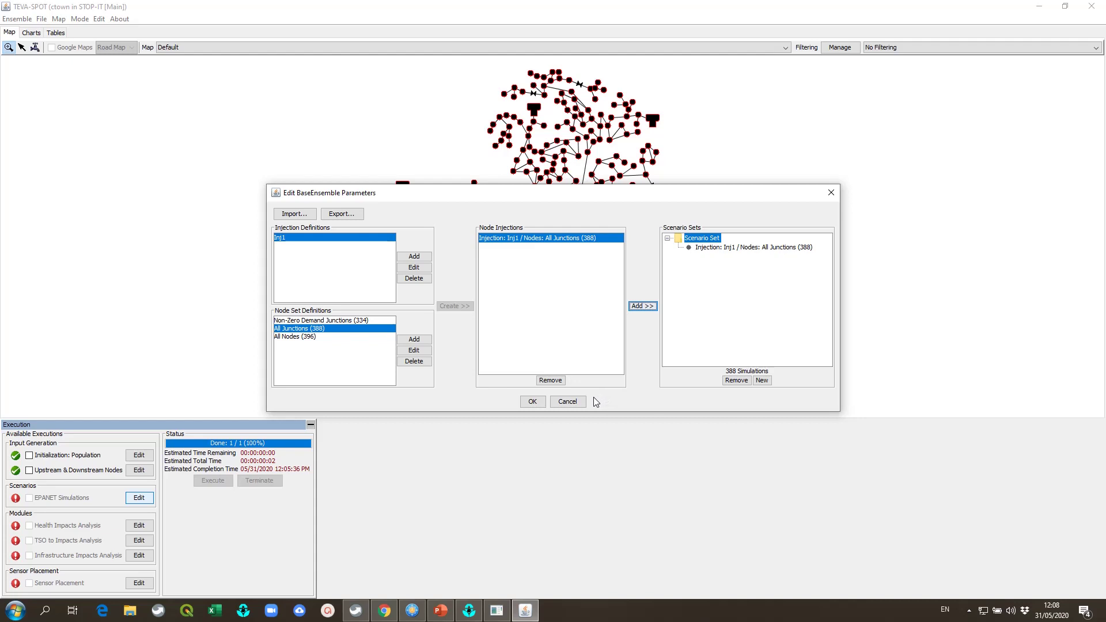
click(541, 402)
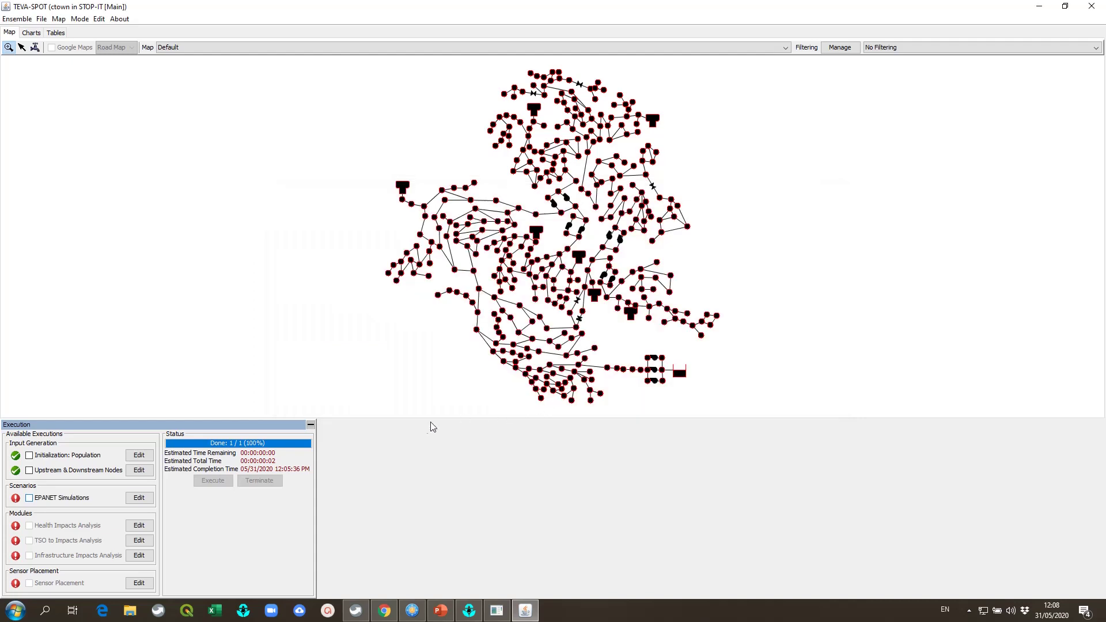
Step: Execute the EPANET simulations and review the ensemble's injection definitions, node injections and scenario sets
click(30, 498)
click(213, 481)
click(138, 498)
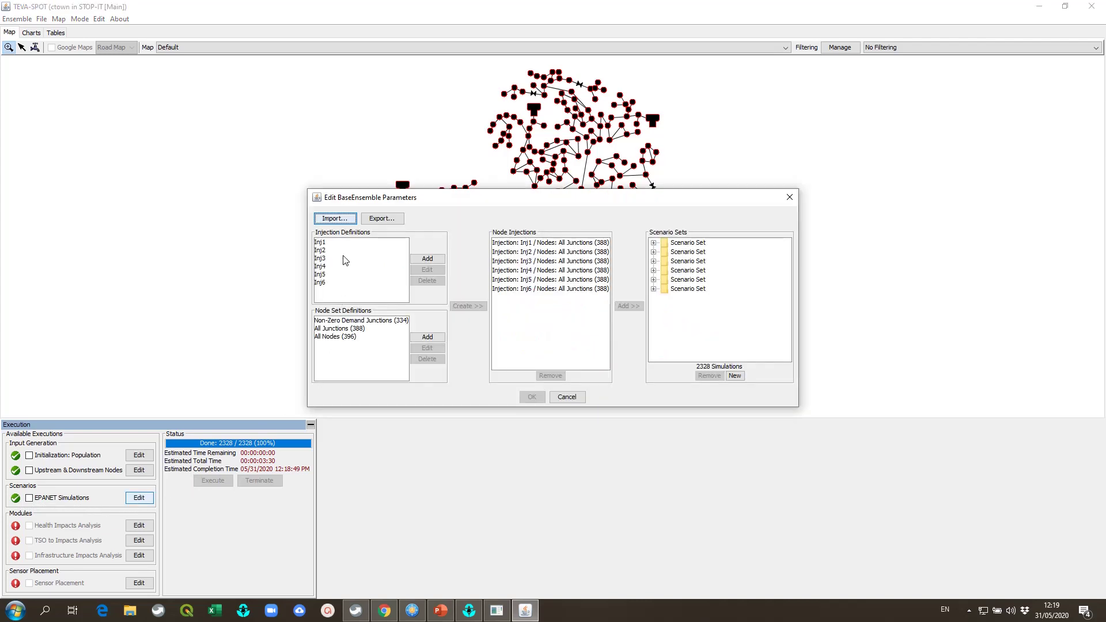
click(339, 282)
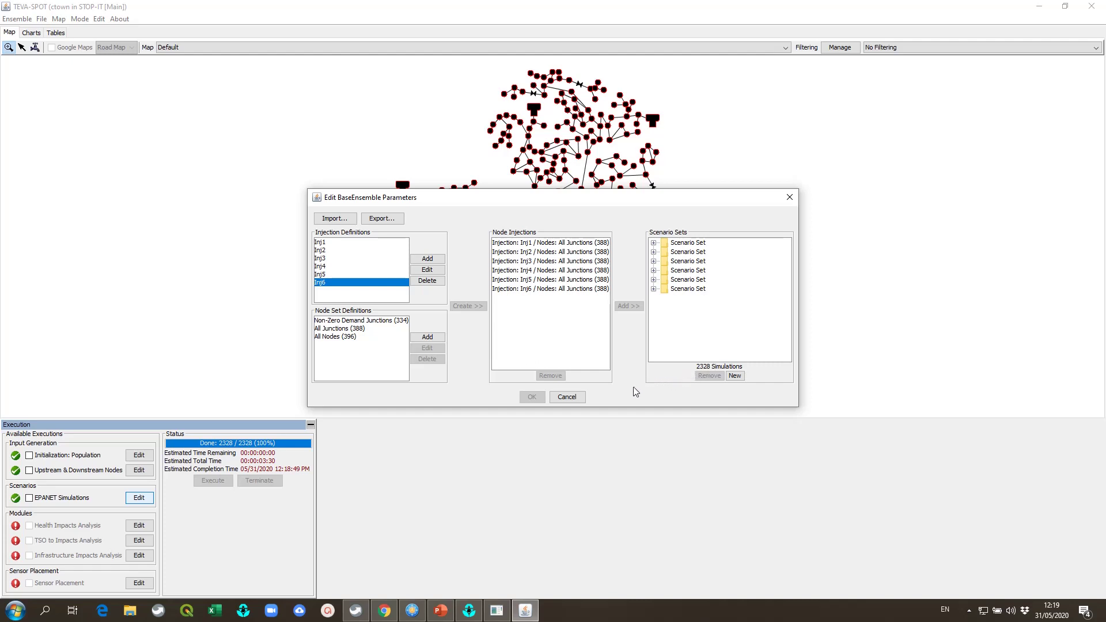
click(575, 399)
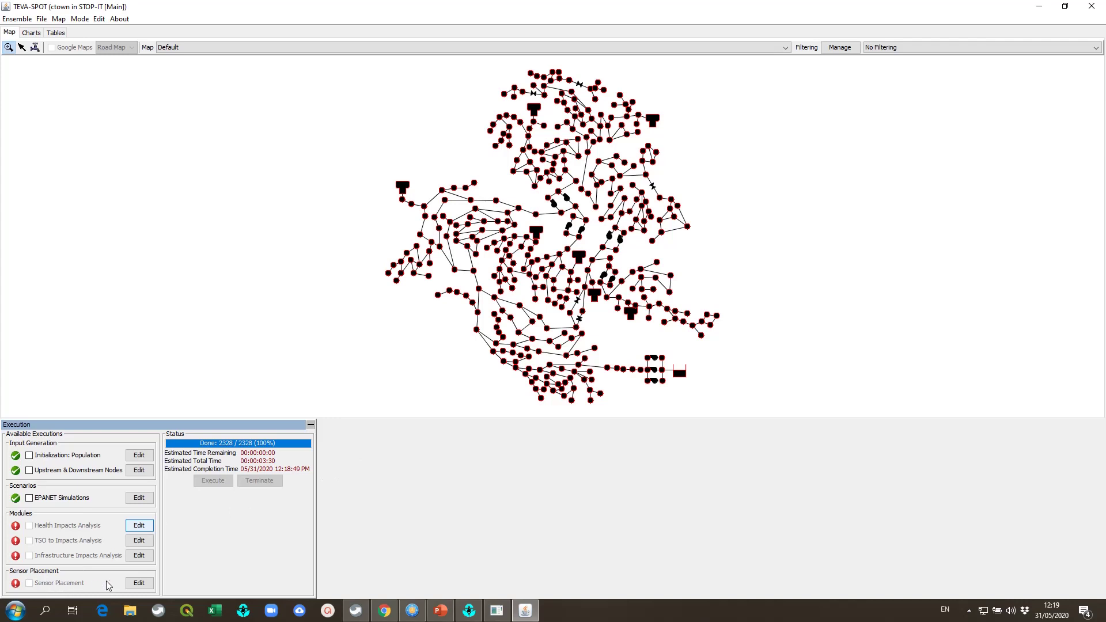
Step: Add the Grasp (heuristic) solver to the sensor placement design parameters
click(139, 582)
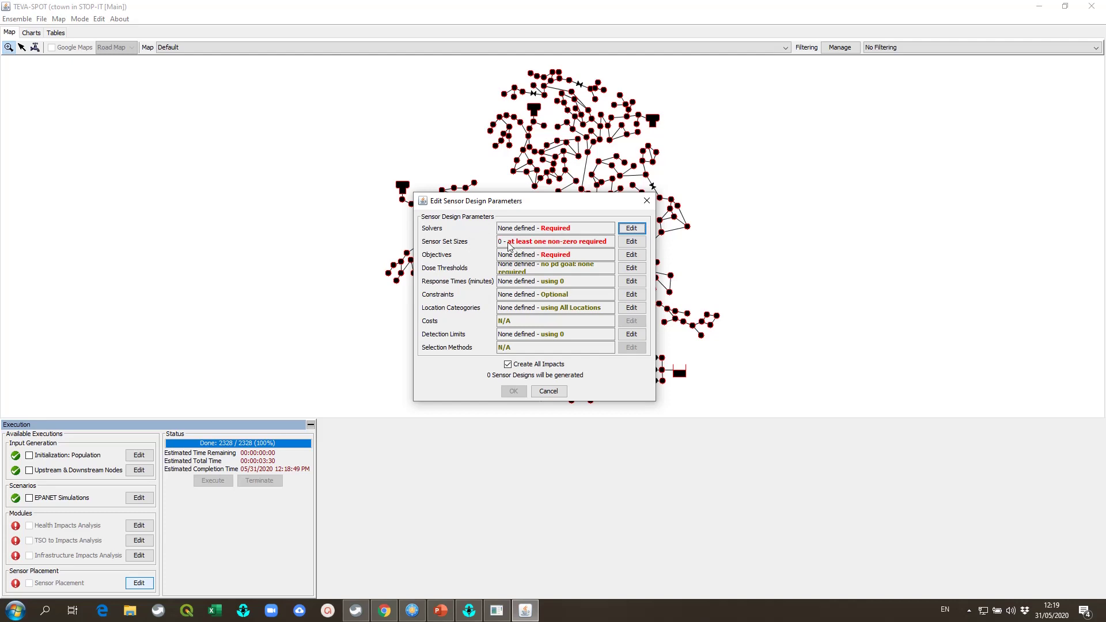
click(630, 230)
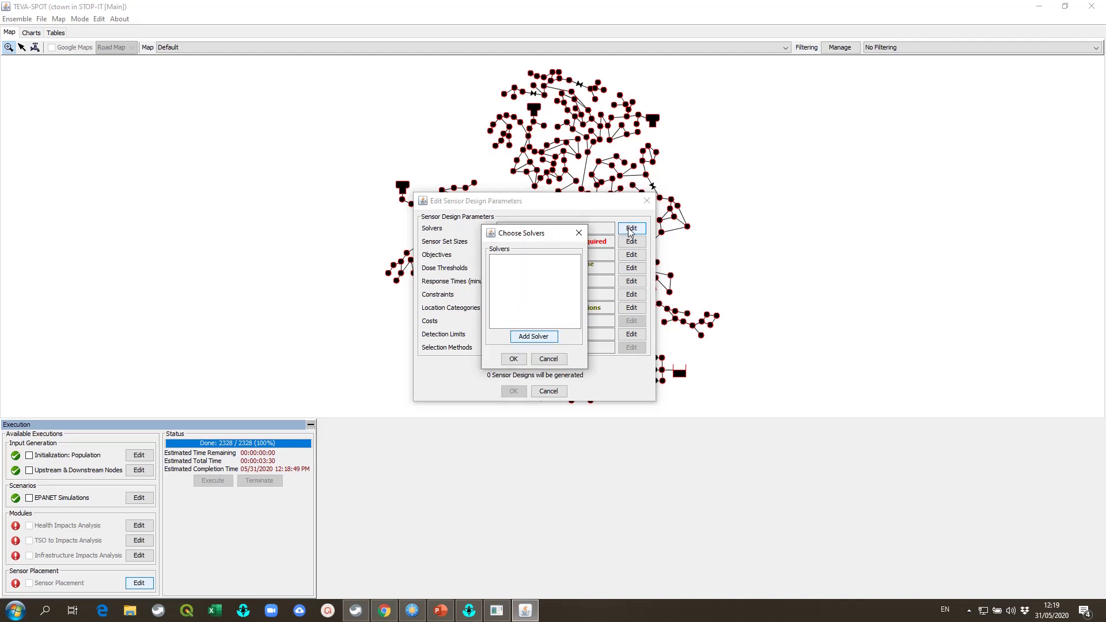
click(531, 343)
click(581, 339)
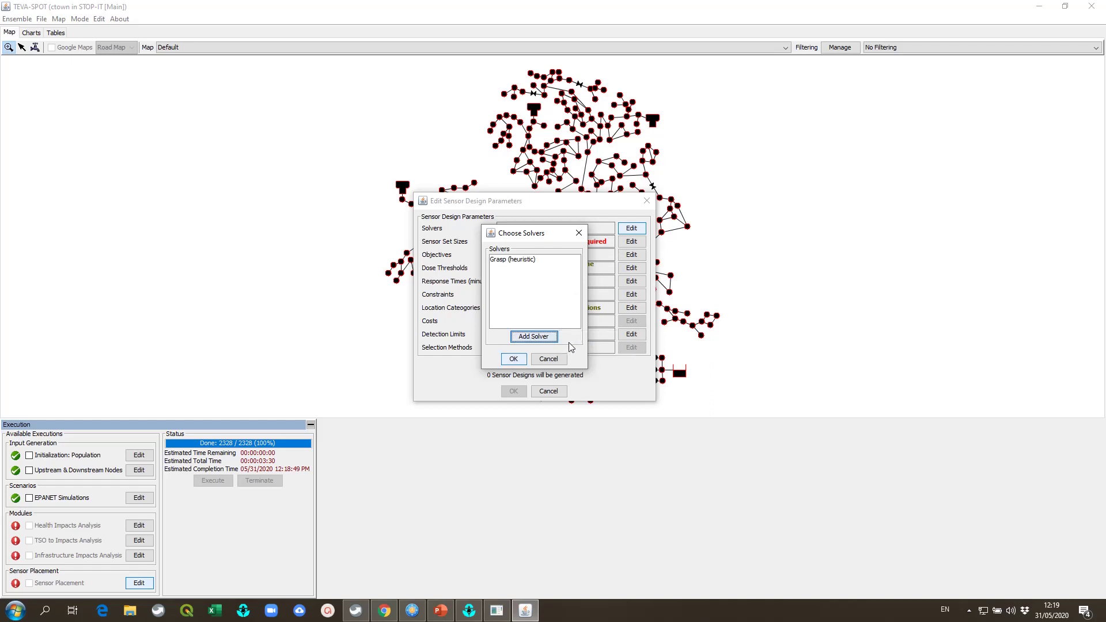
click(516, 360)
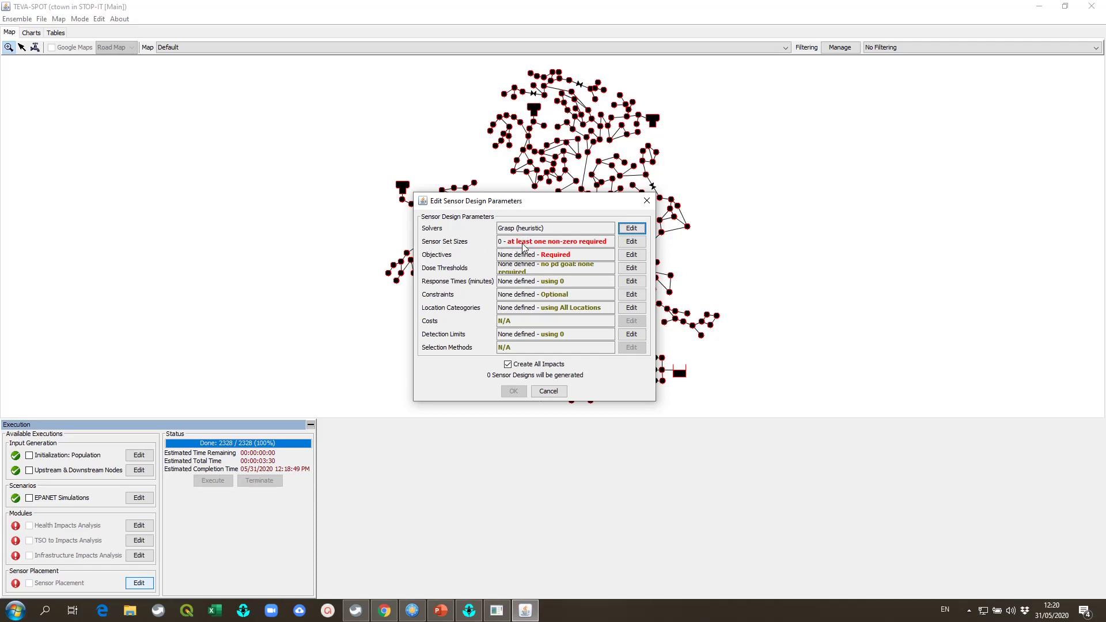
Step: Define sensor set sizes 0 through 8 for the sensor design
click(627, 243)
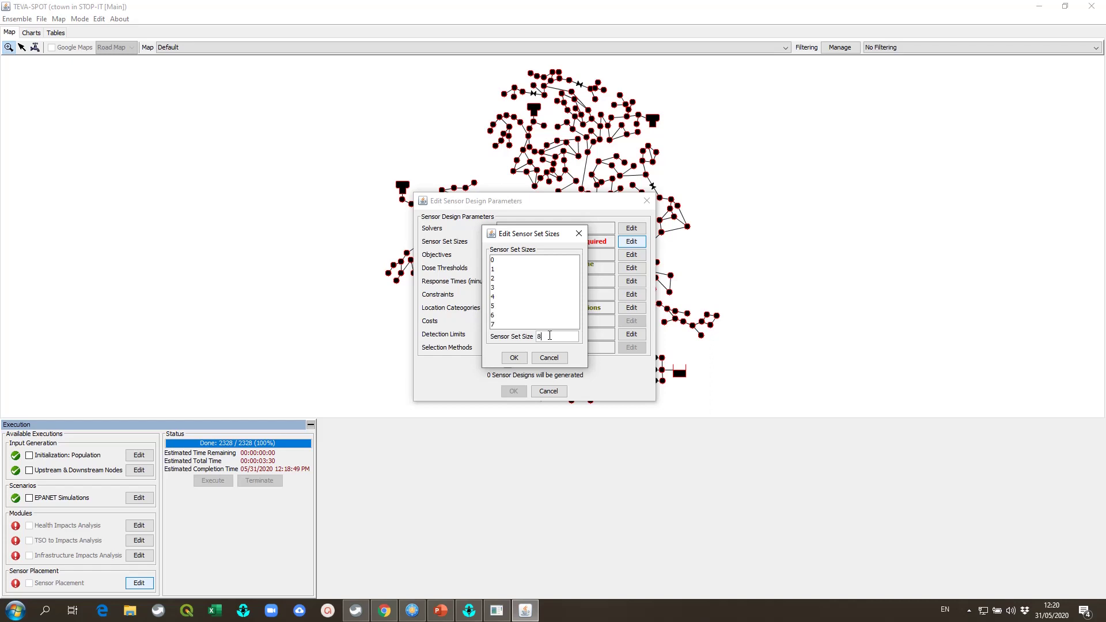
key(Return)
click(514, 357)
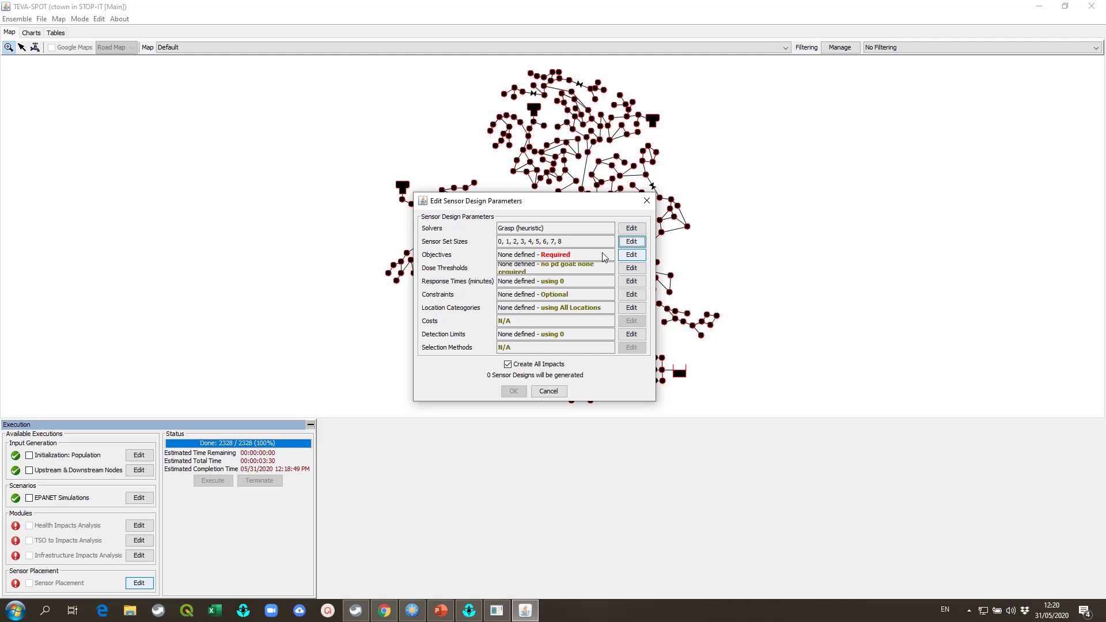
Step: Add a sensor design objective with the goal Volume Consumed and the statistic Mean
click(641, 258)
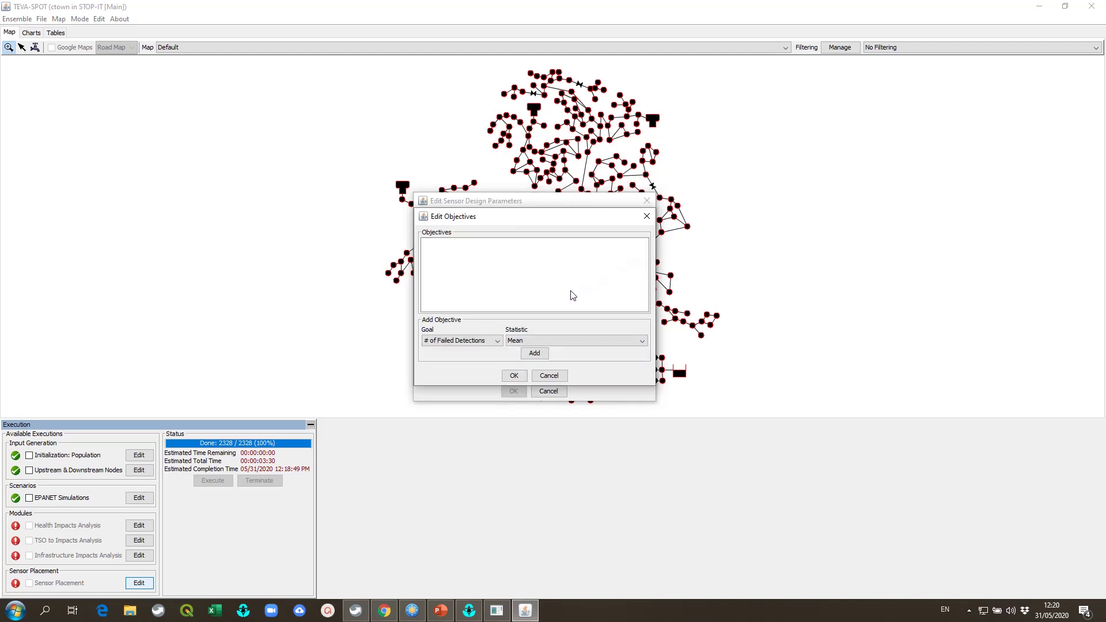
click(482, 341)
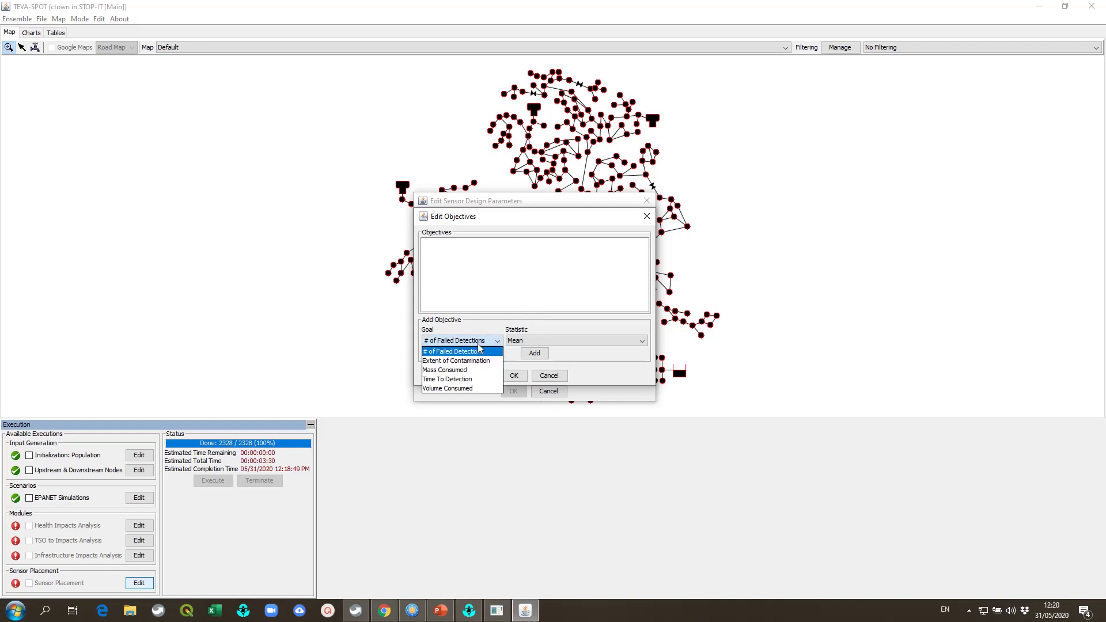
click(464, 389)
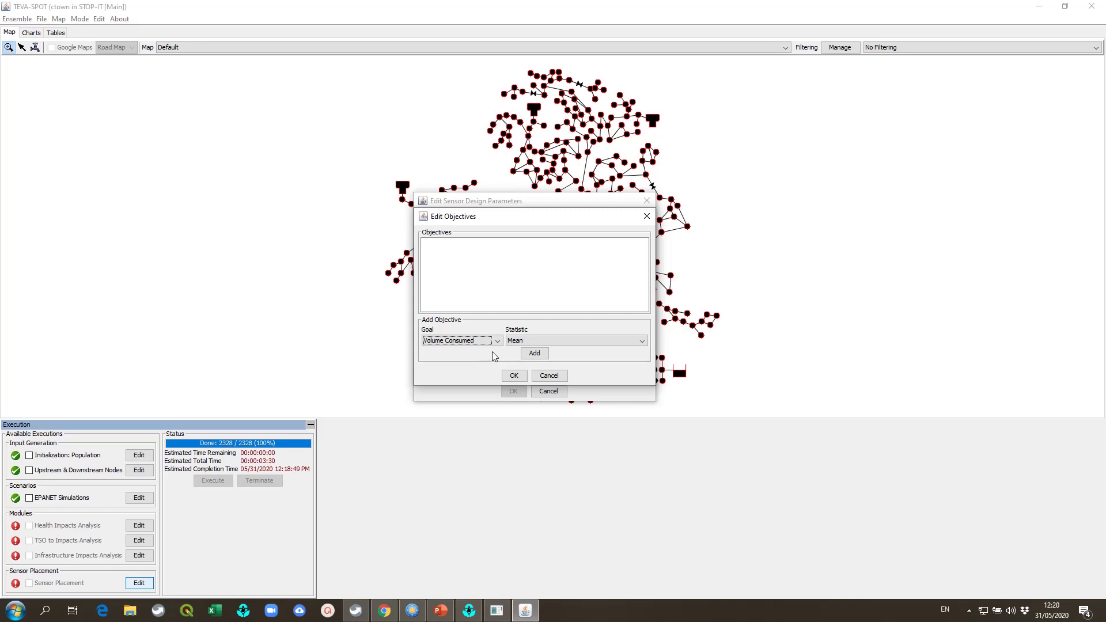
click(535, 353)
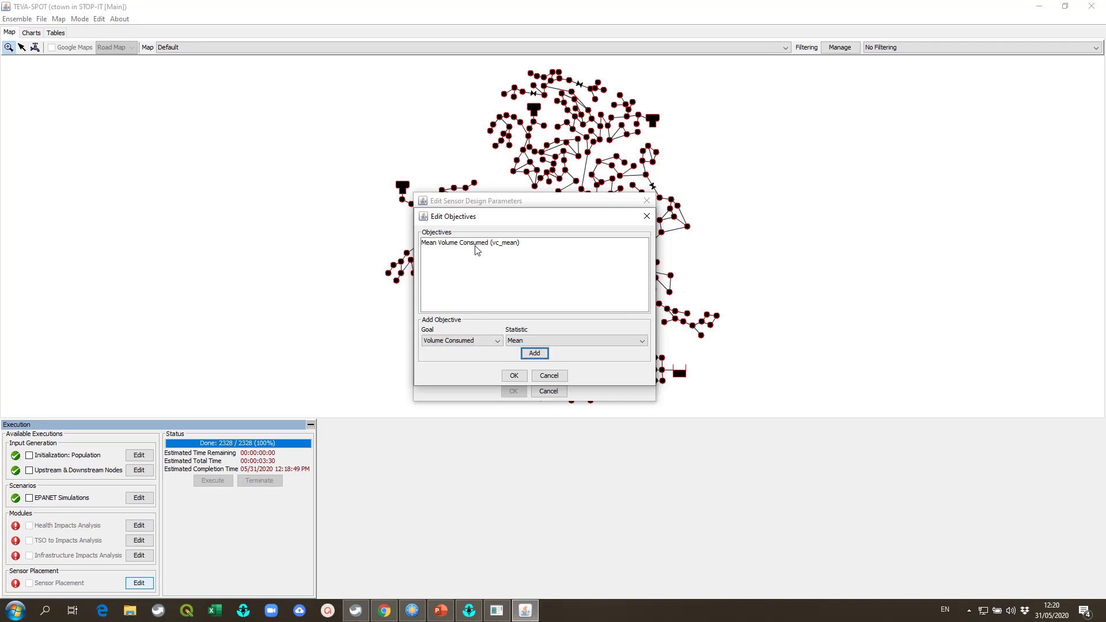
click(510, 377)
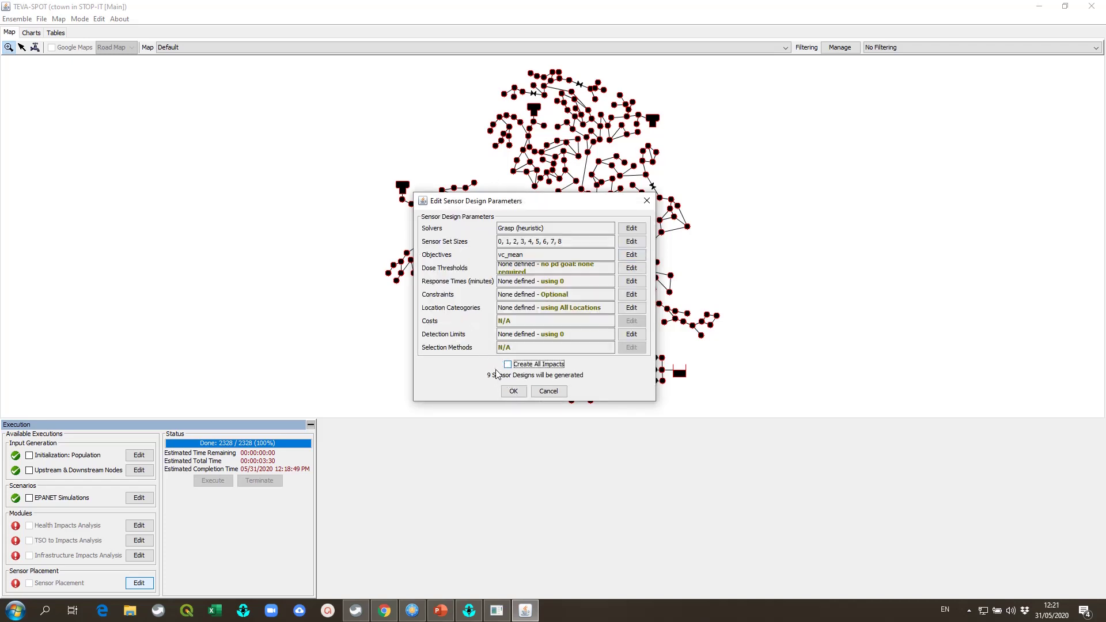
Step: Accept the sensor design parameters and execute the Sensor Placement module
click(512, 393)
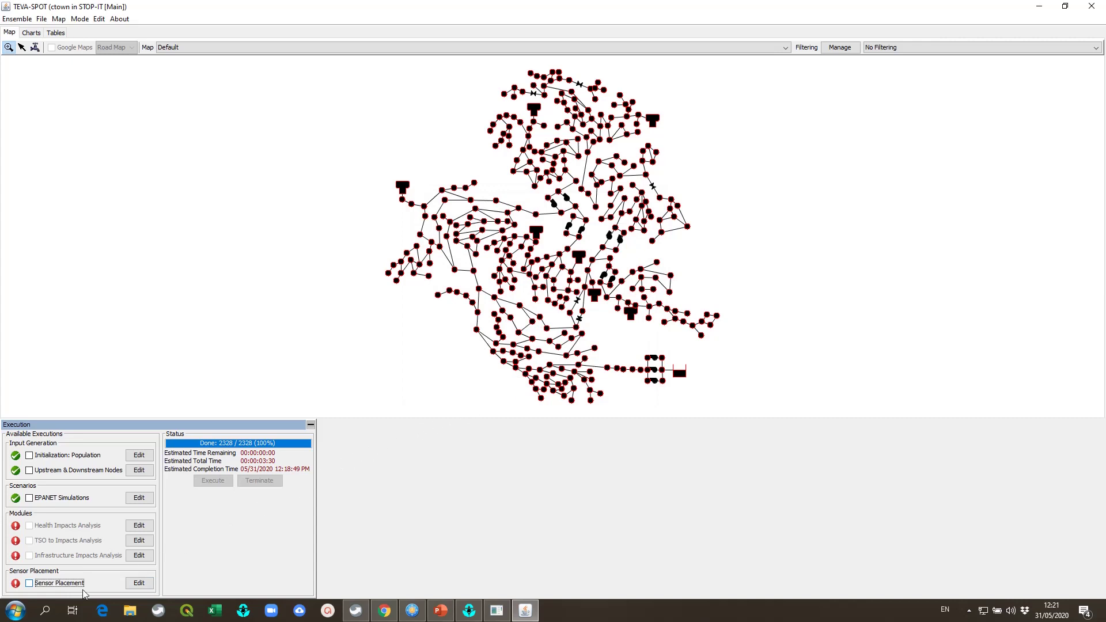
click(29, 583)
click(222, 480)
click(308, 425)
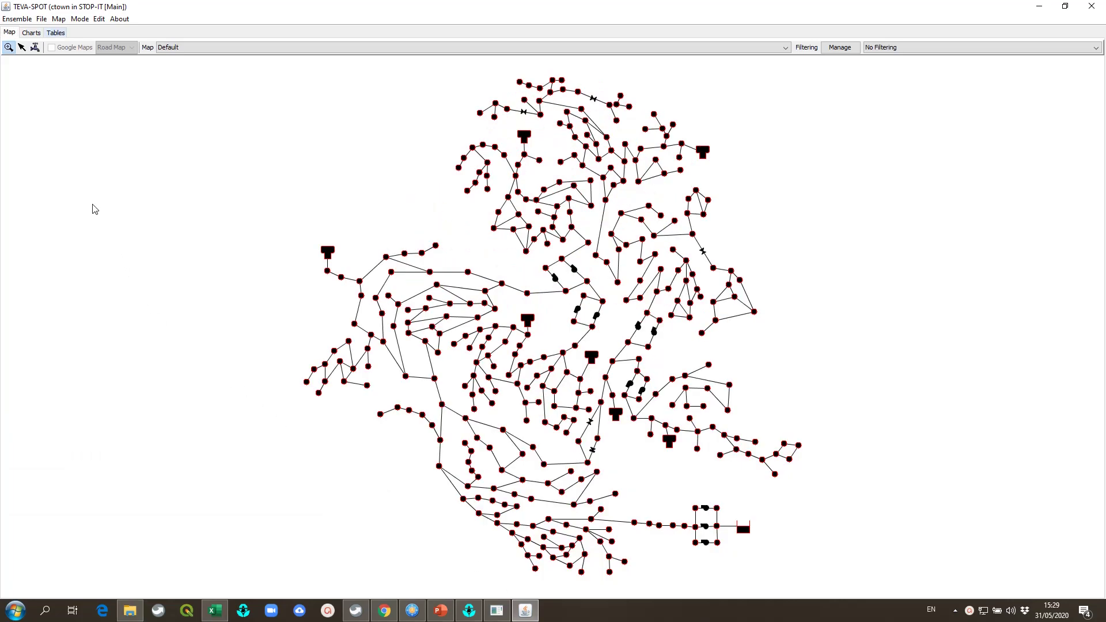
Step: Display the All Sensors table from the SensorPlacementSummary results and widen its first column to show the full design names
click(58, 33)
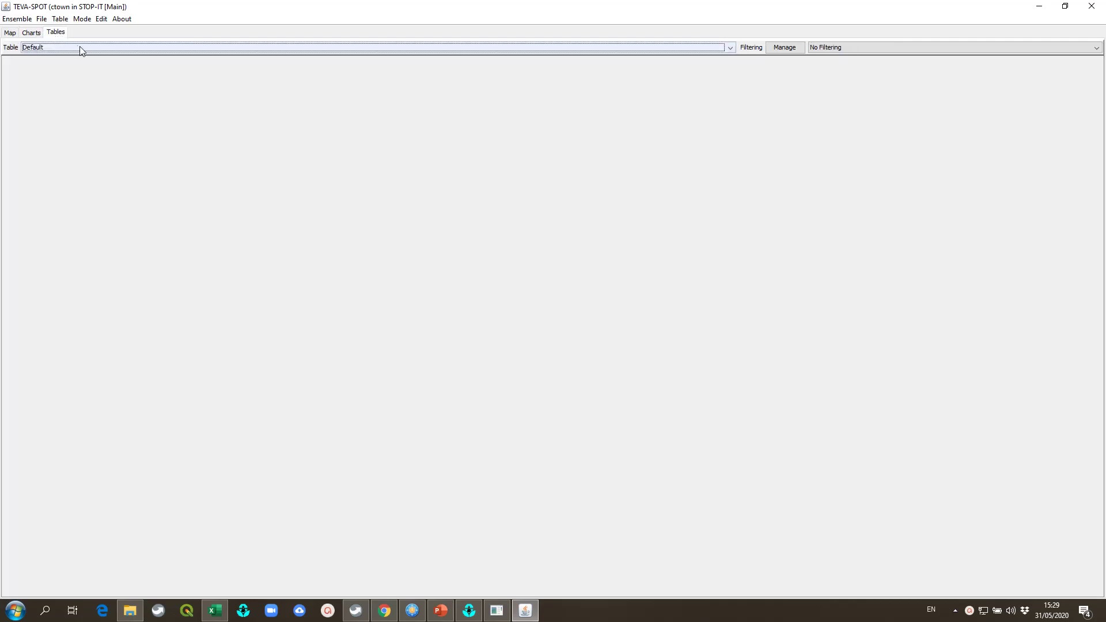
click(81, 47)
scroll(225, 94, down, 6)
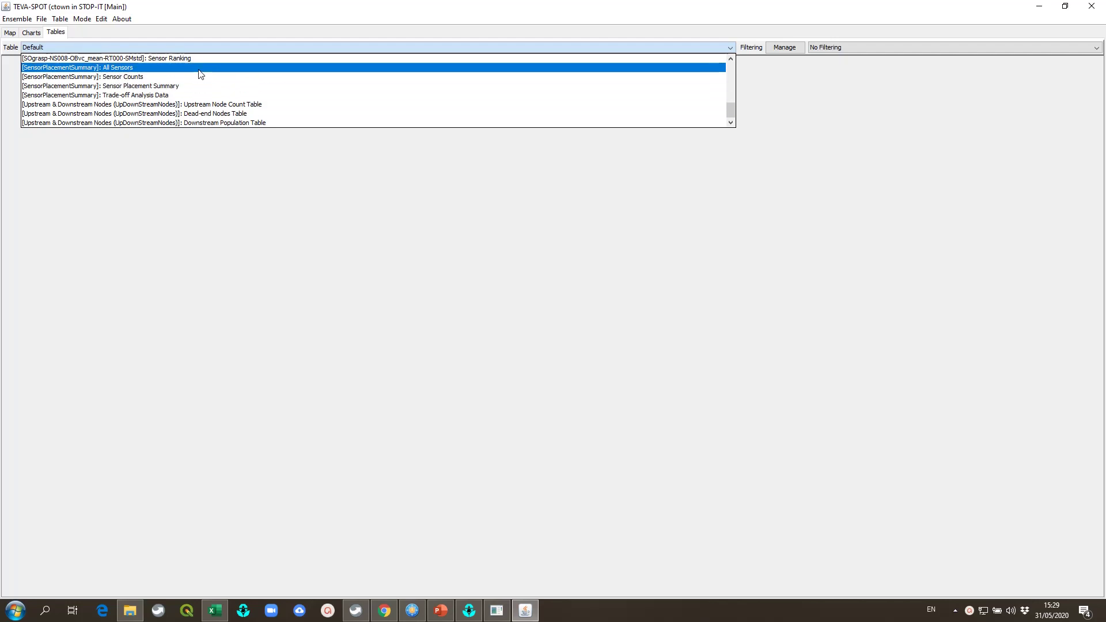
scroll(200, 74, up, 6)
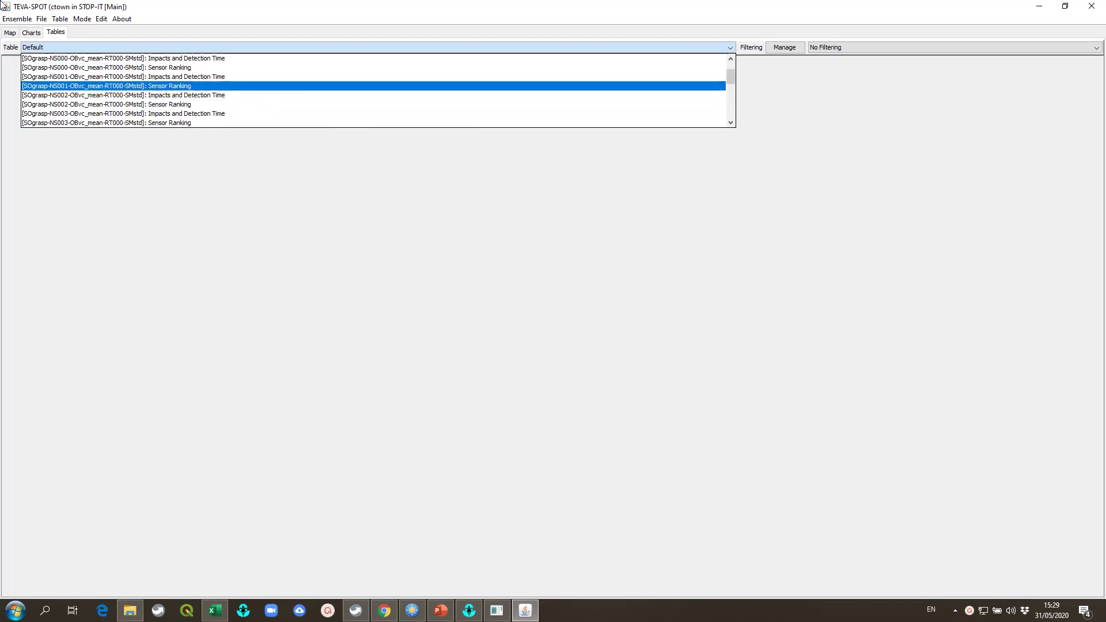
click(46, 78)
drag(46, 77, 131, 77)
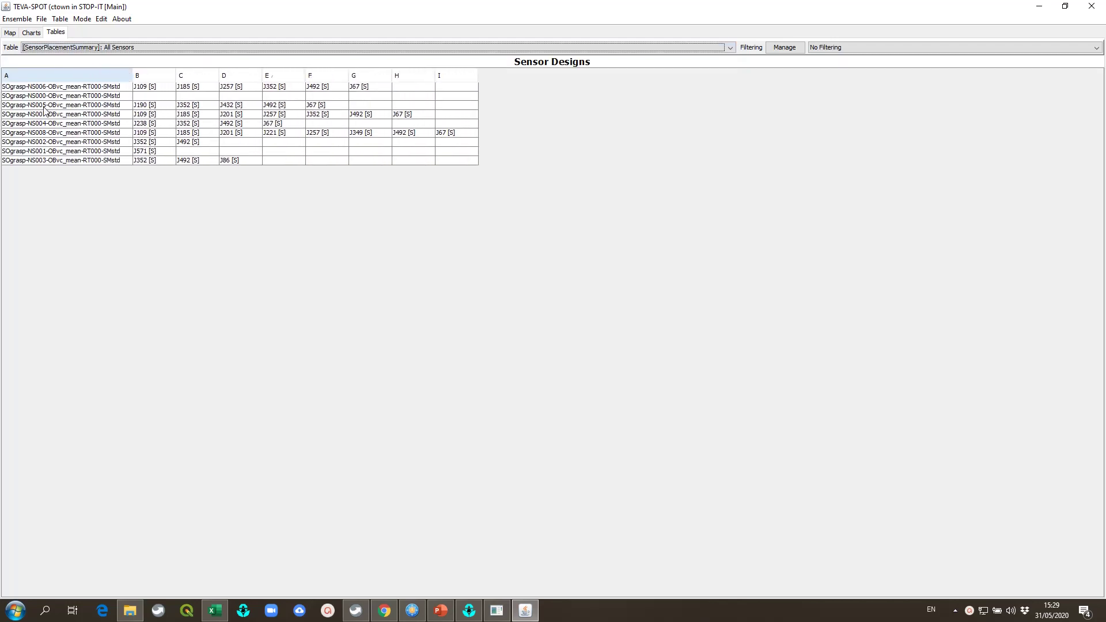
Step: Examine which nodes are selected as sensors in the one-, three-, two-, five- and seven-sensor designs
click(43, 153)
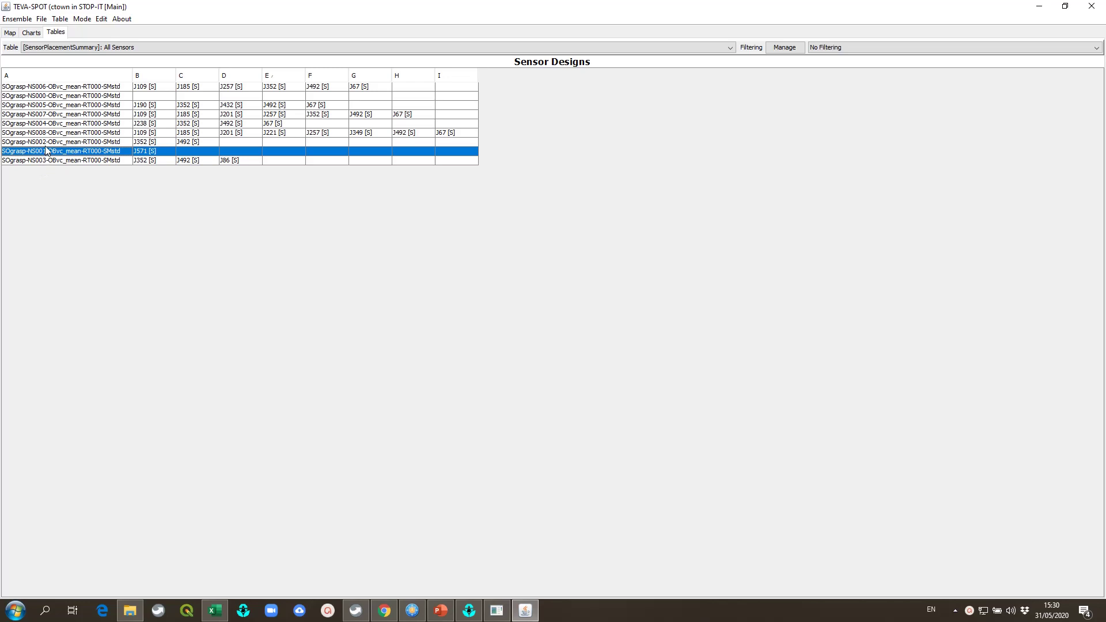
click(48, 161)
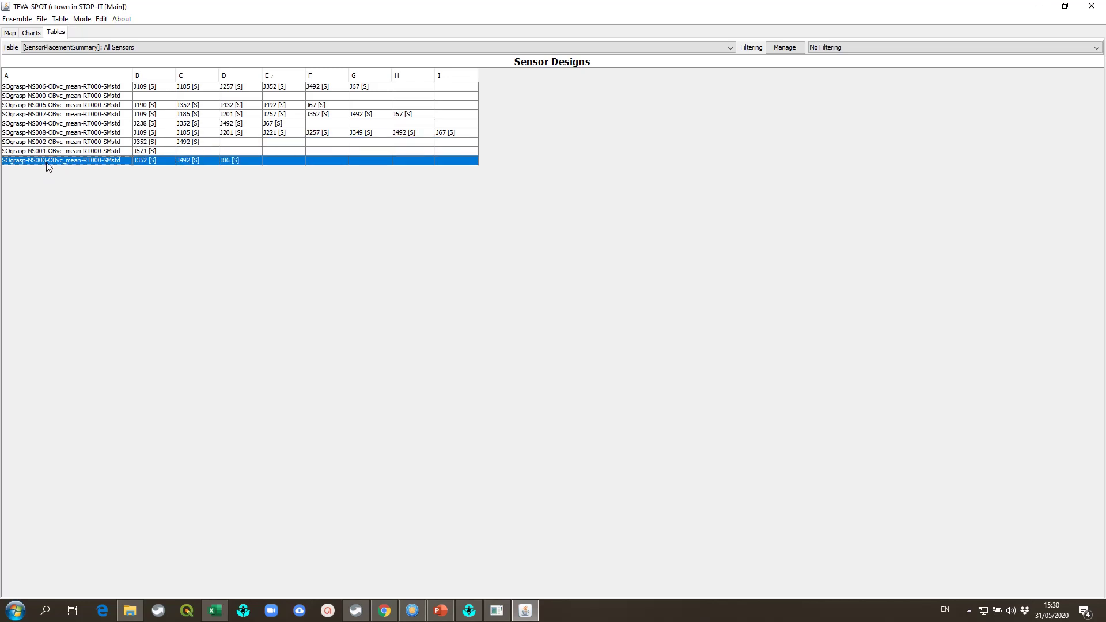
click(148, 144)
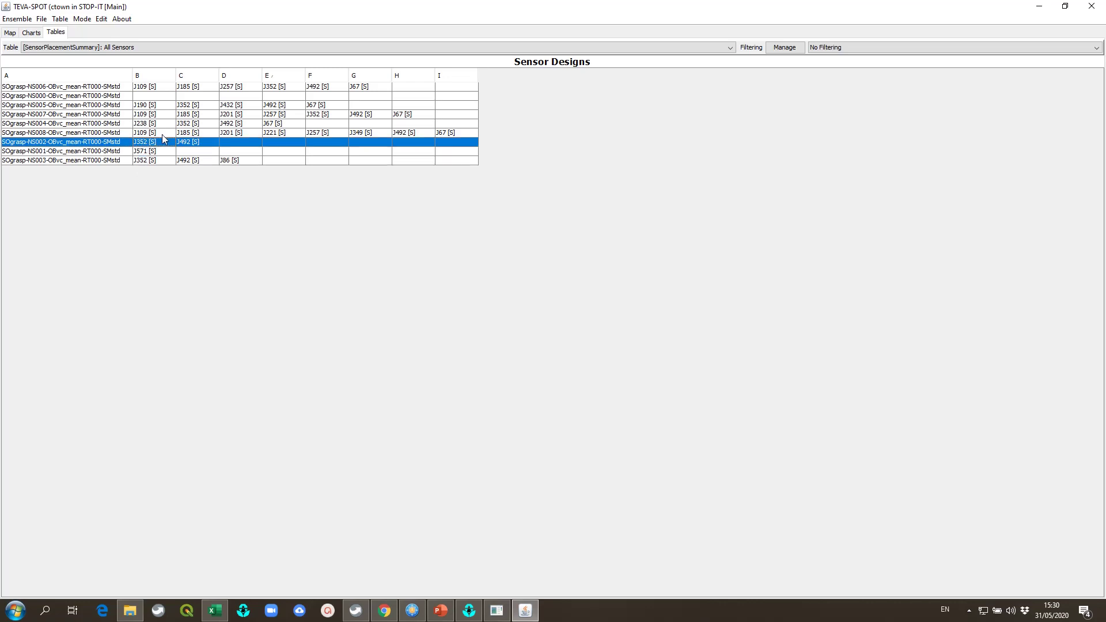
click(190, 107)
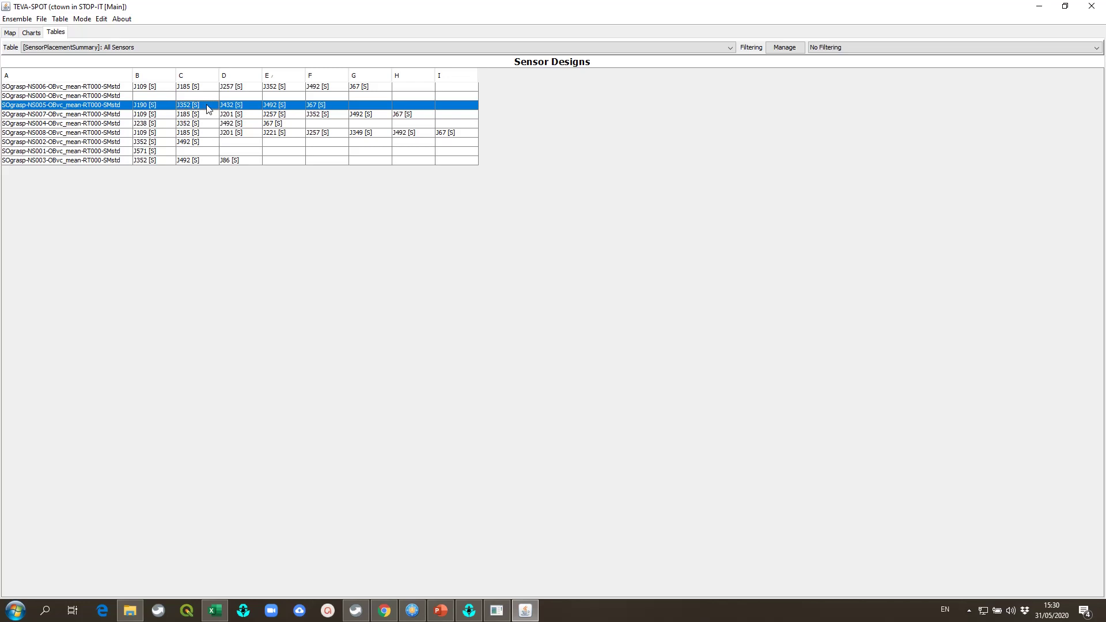
click(330, 116)
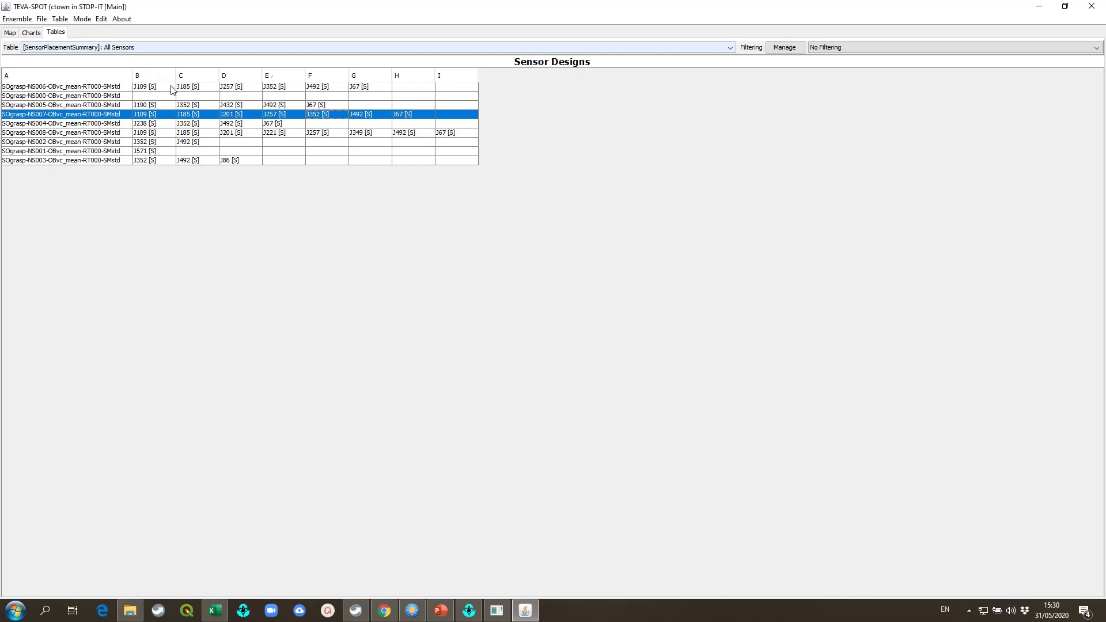
Step: Display the Sensor Placement Summary table, widen its Name, Solver and Number of Sensors columns and sort it by ascending number of sensors
key(Up)
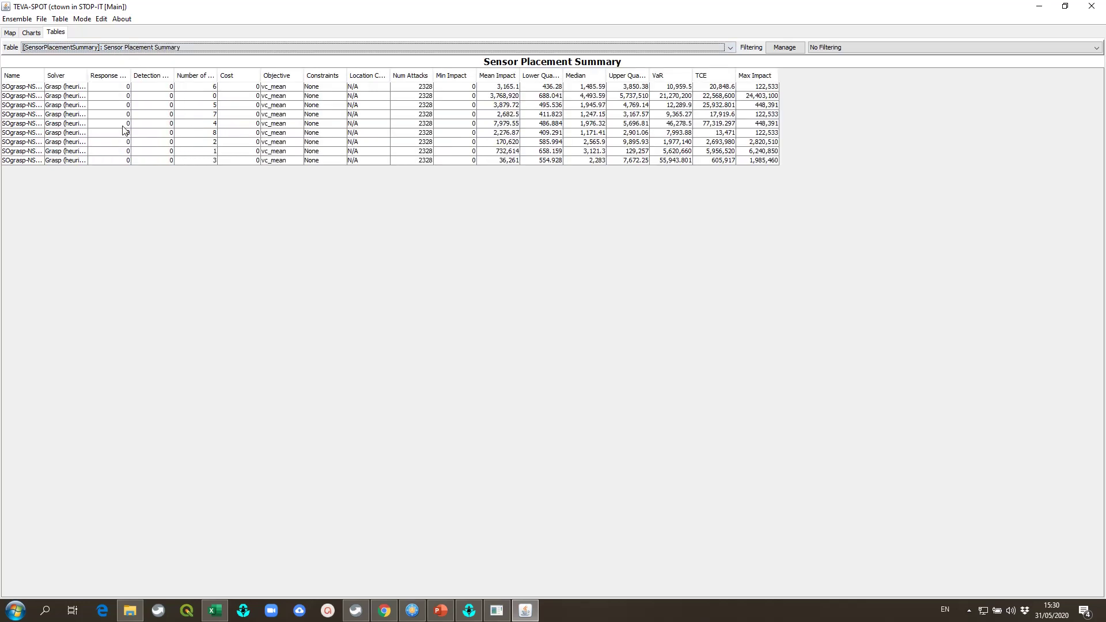
double_click(87, 75)
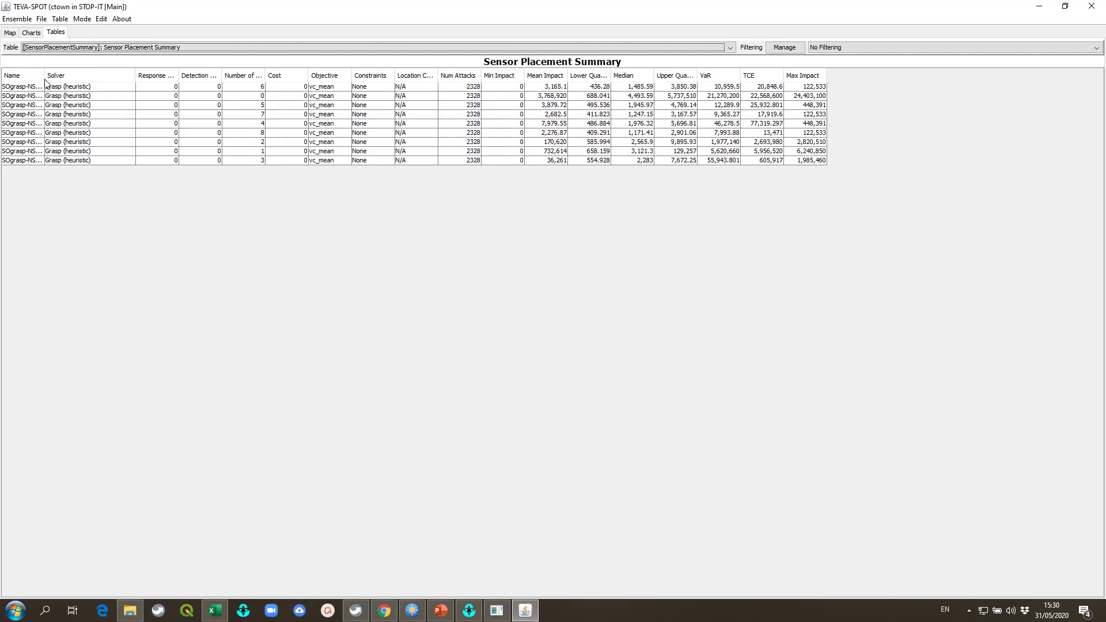
drag(44, 75, 139, 85)
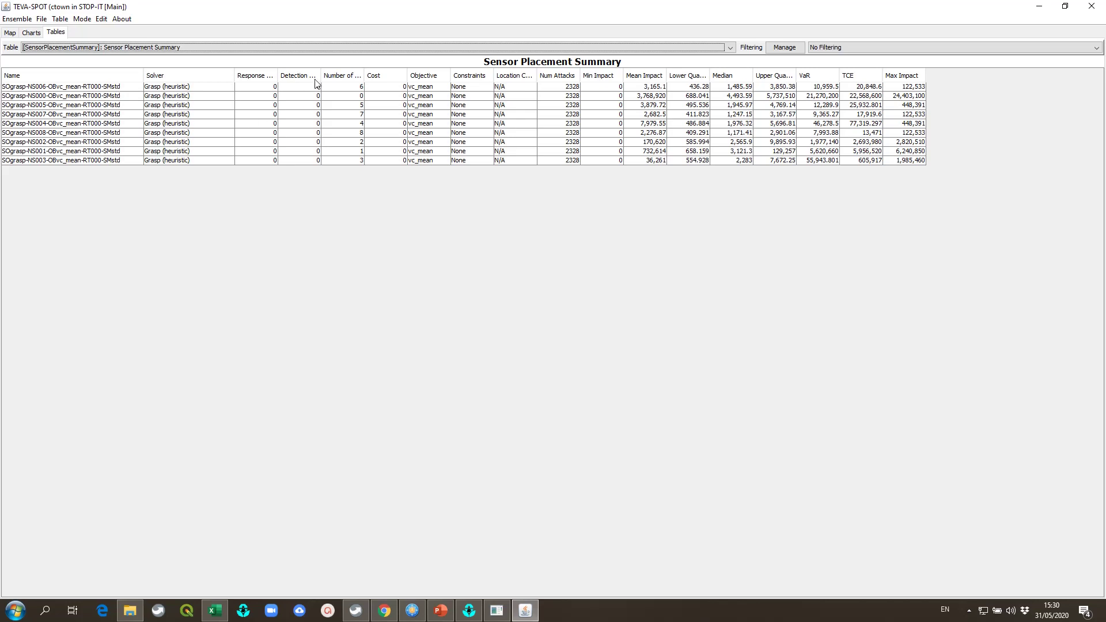
click(351, 79)
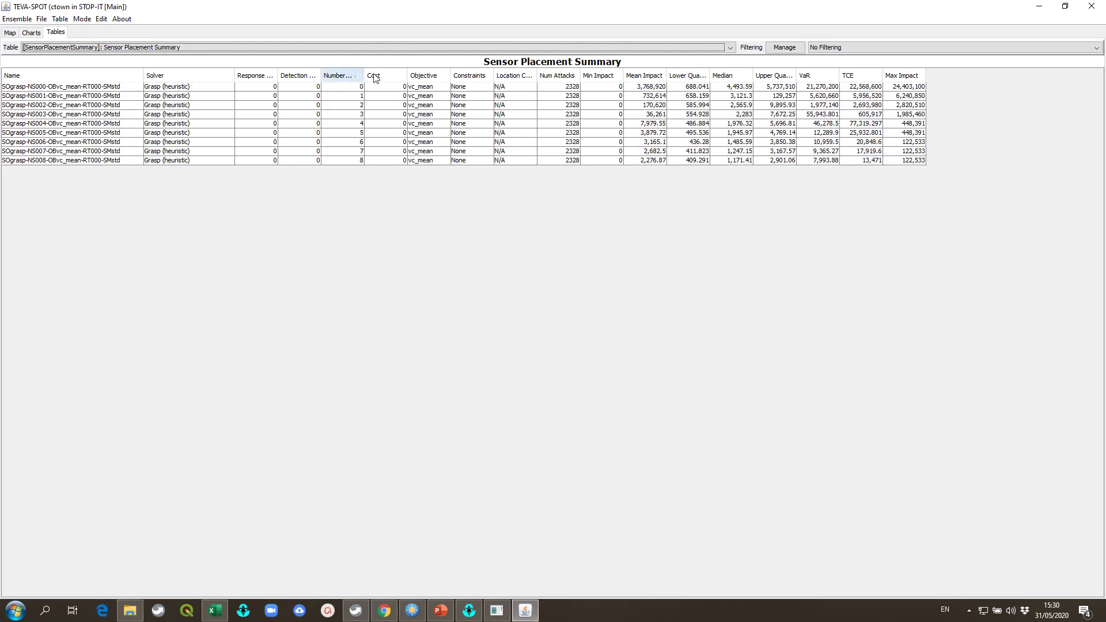
double_click(364, 77)
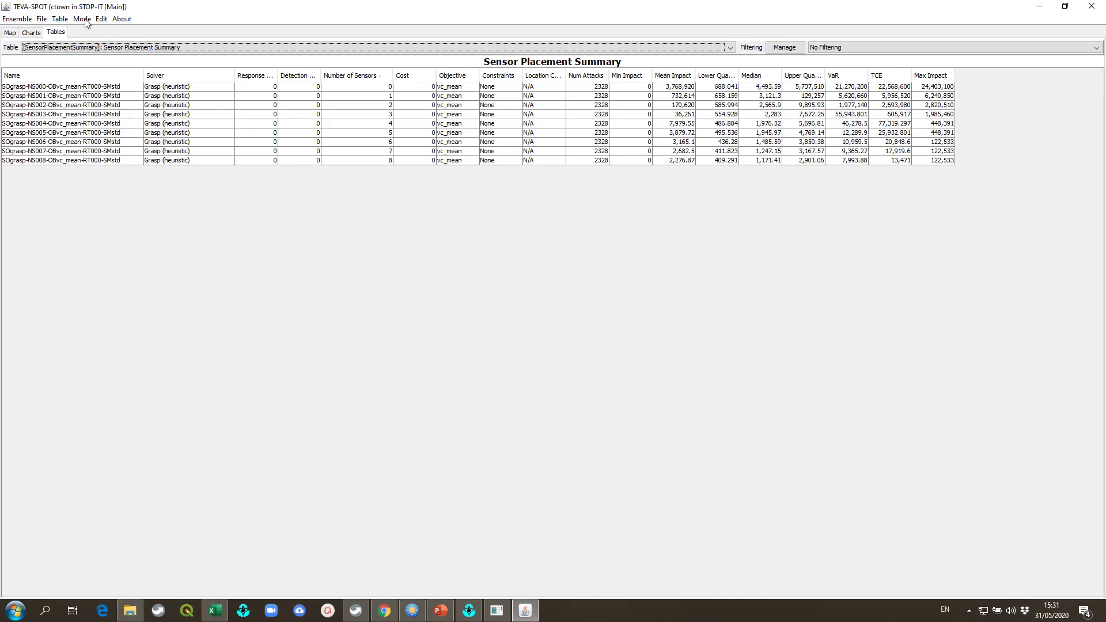
Step: Export the Sensor Placement Summary table to tradeoff.xls in the net folder and open the exported file
click(67, 20)
click(76, 33)
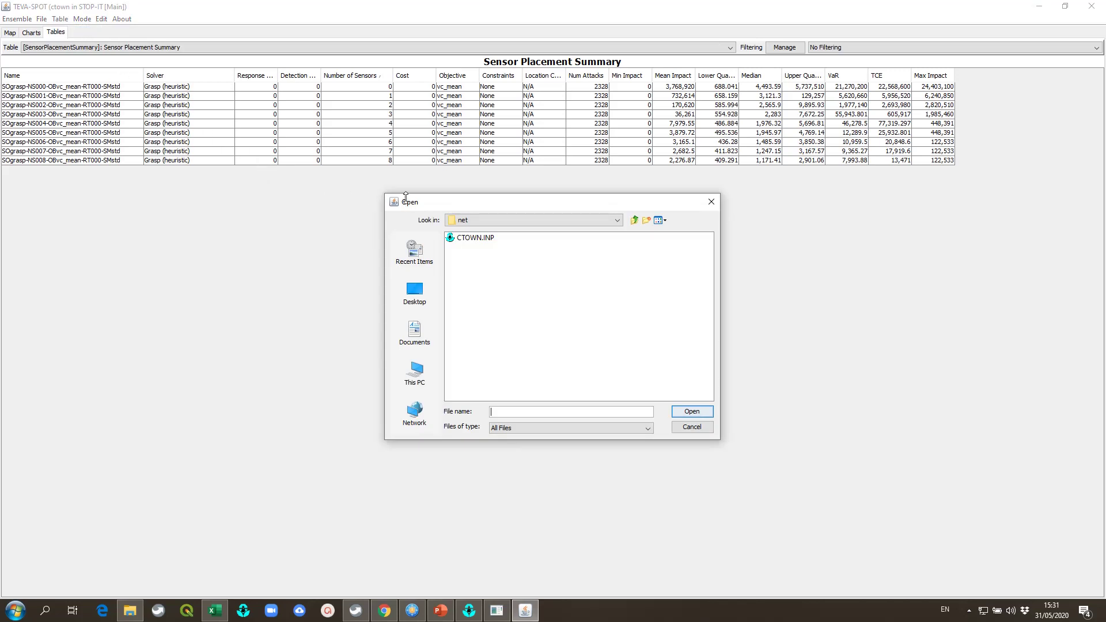
click(127, 615)
double_click(240, 164)
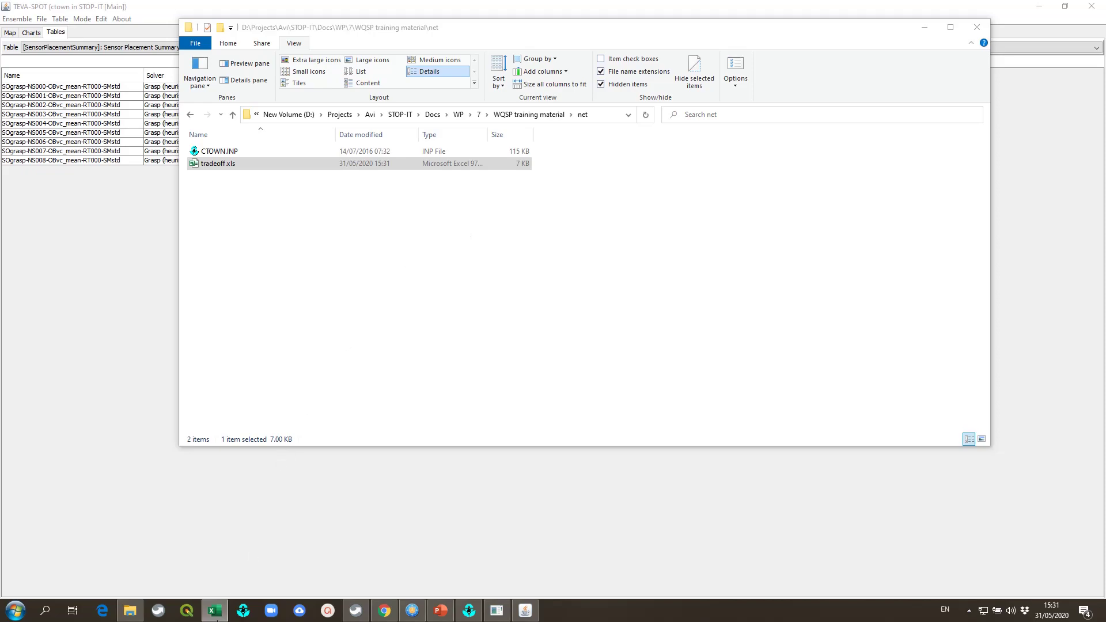
Step: Switch to Excel and sort the exported designs in ascending order by Number of Sensors
click(216, 616)
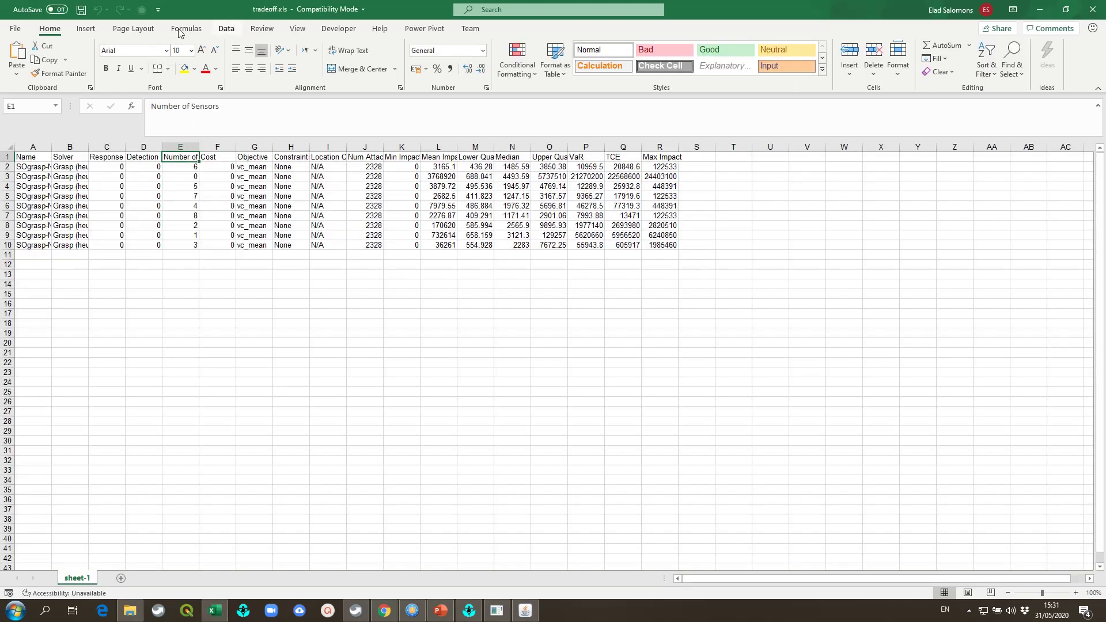
click(228, 28)
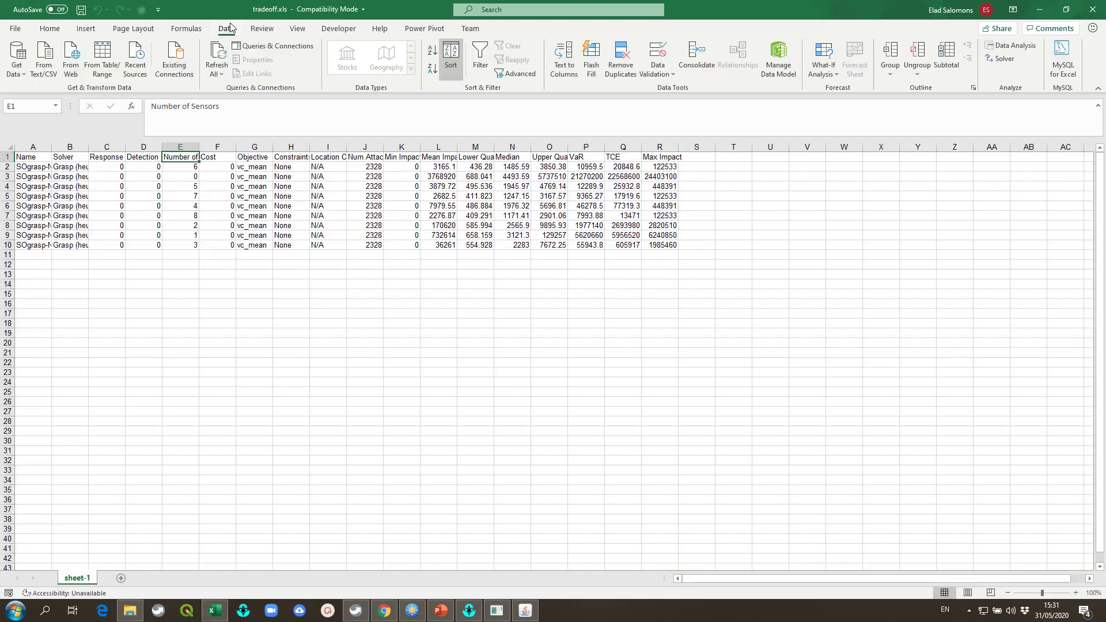
click(429, 55)
Step: Insert a scatter chart with straight lines and markers plotting Mean Impact against Number of Sensors, and enlarge it
drag(182, 162, 178, 240)
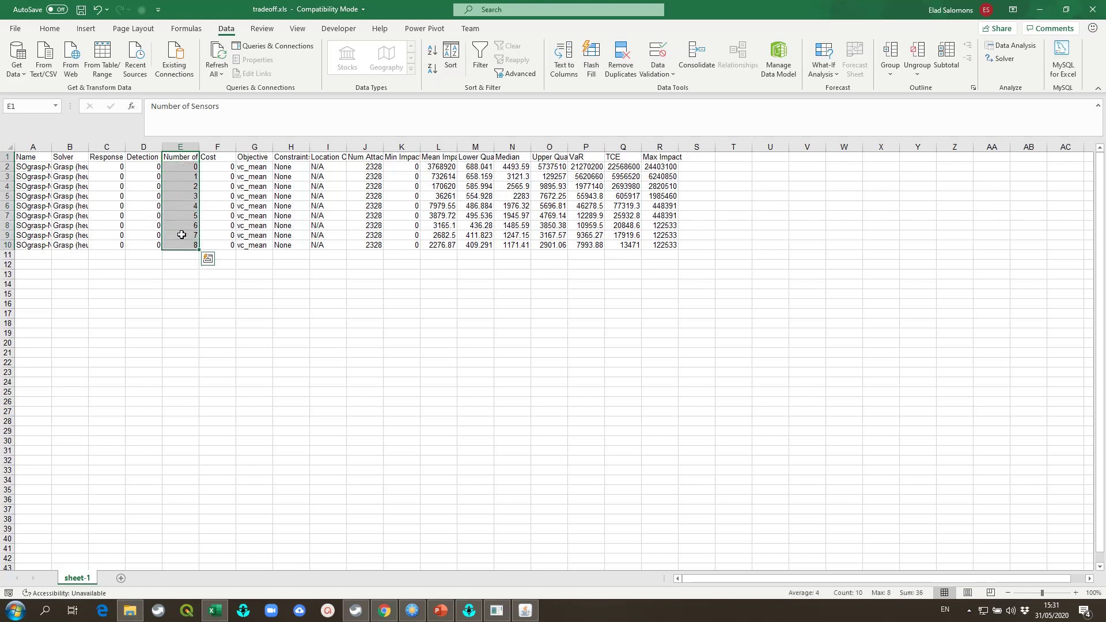
drag(444, 157, 441, 246)
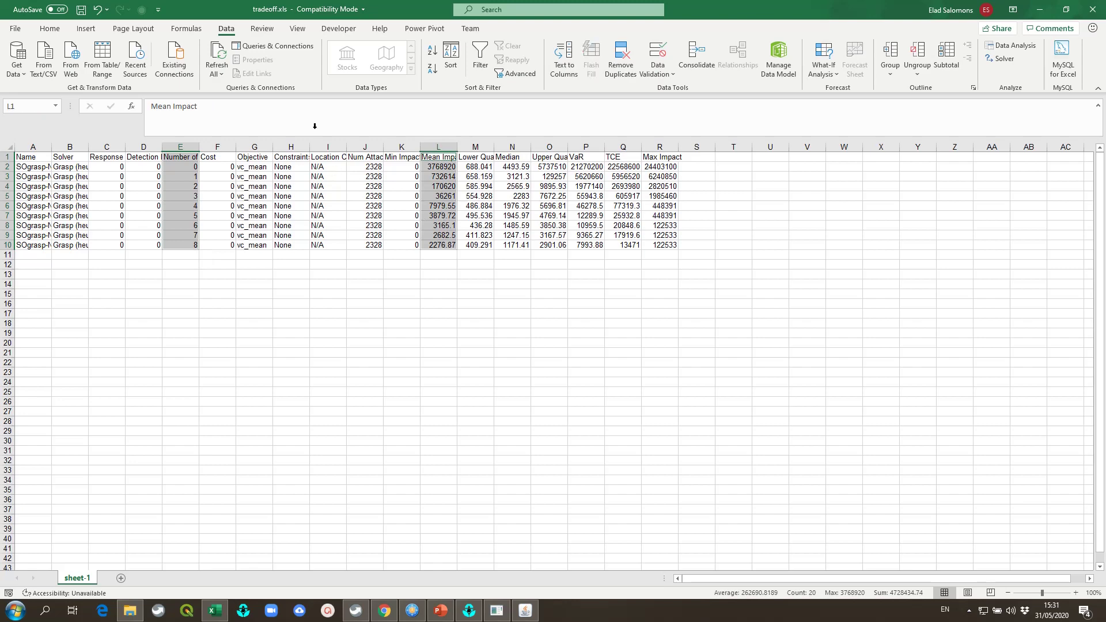
click(86, 29)
click(502, 50)
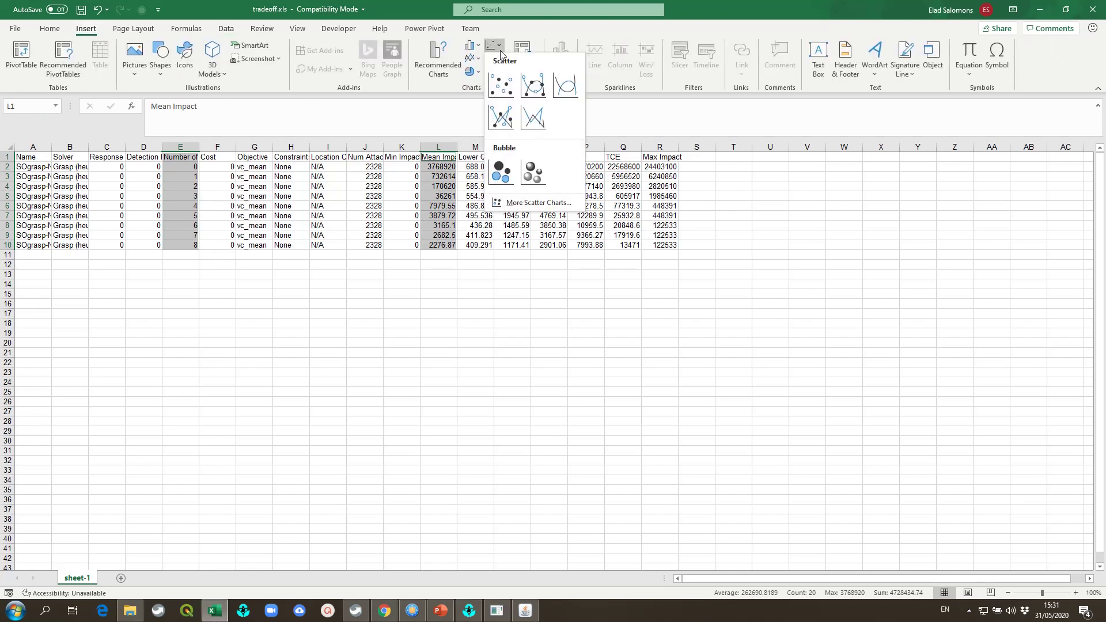
click(504, 115)
click(365, 416)
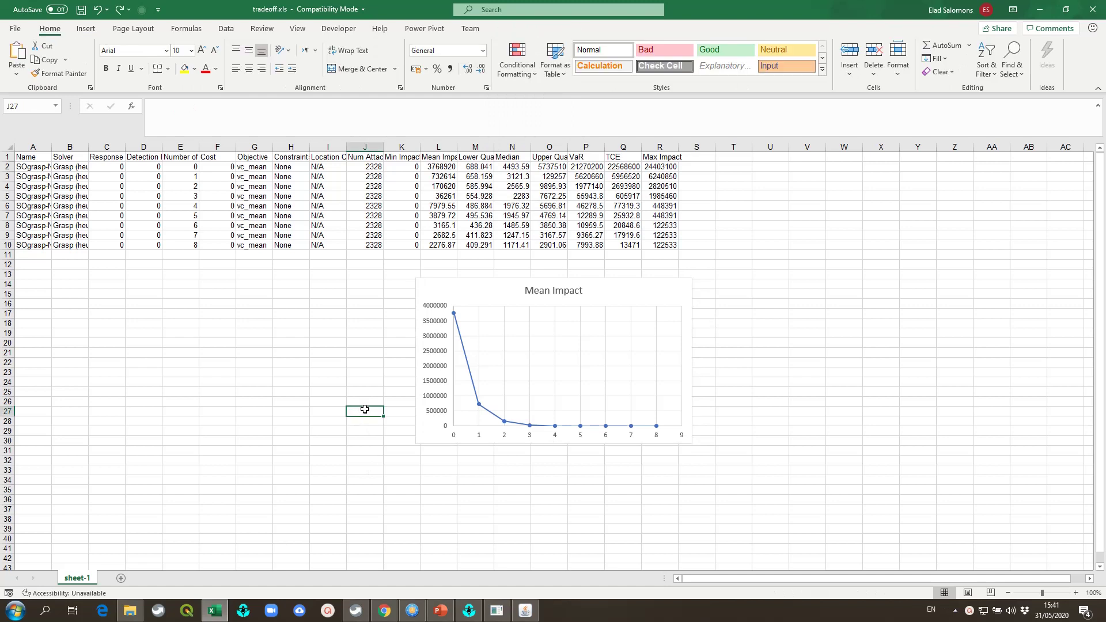
click(469, 289)
drag(417, 279, 281, 201)
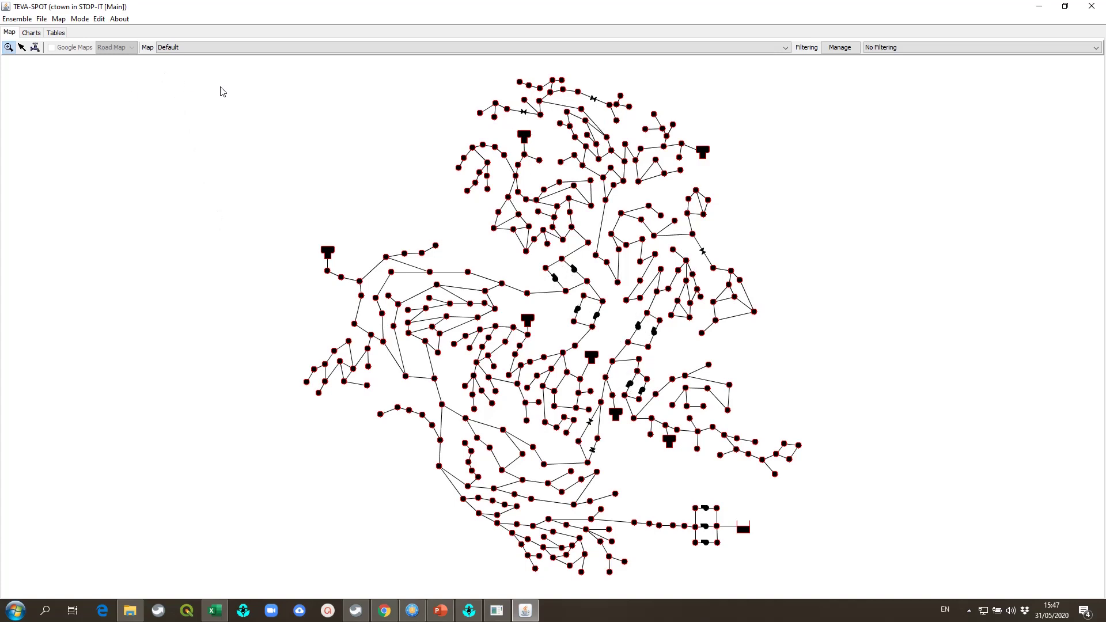
Step: Display the Concentration Animation - Nodes & Links map in TEVA-SPOT, play it for the J101 injection and stop it
click(281, 47)
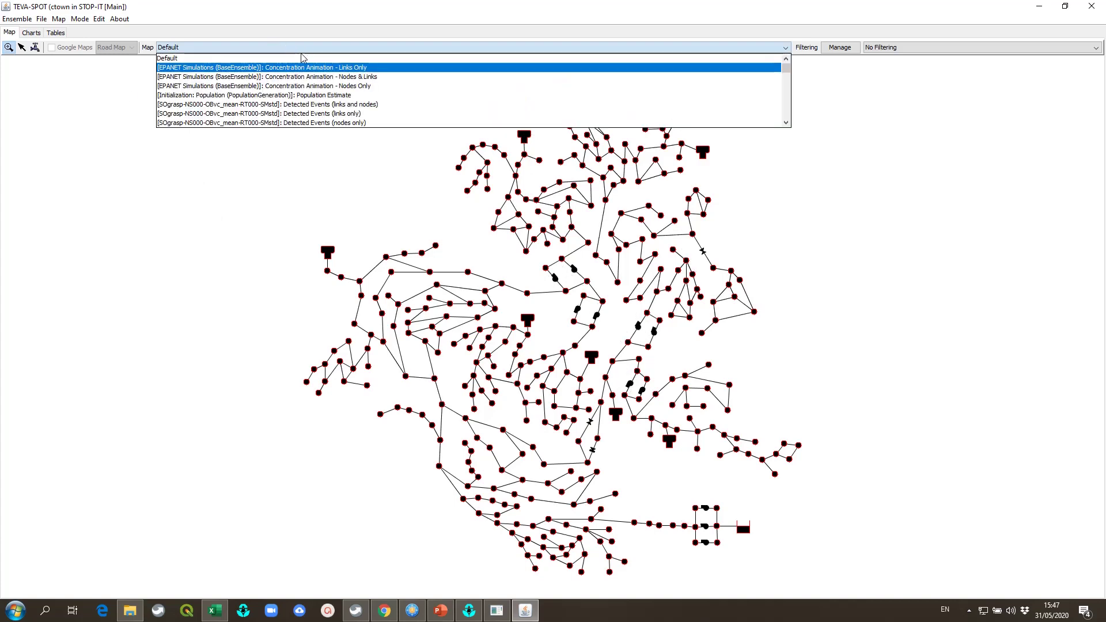
click(351, 76)
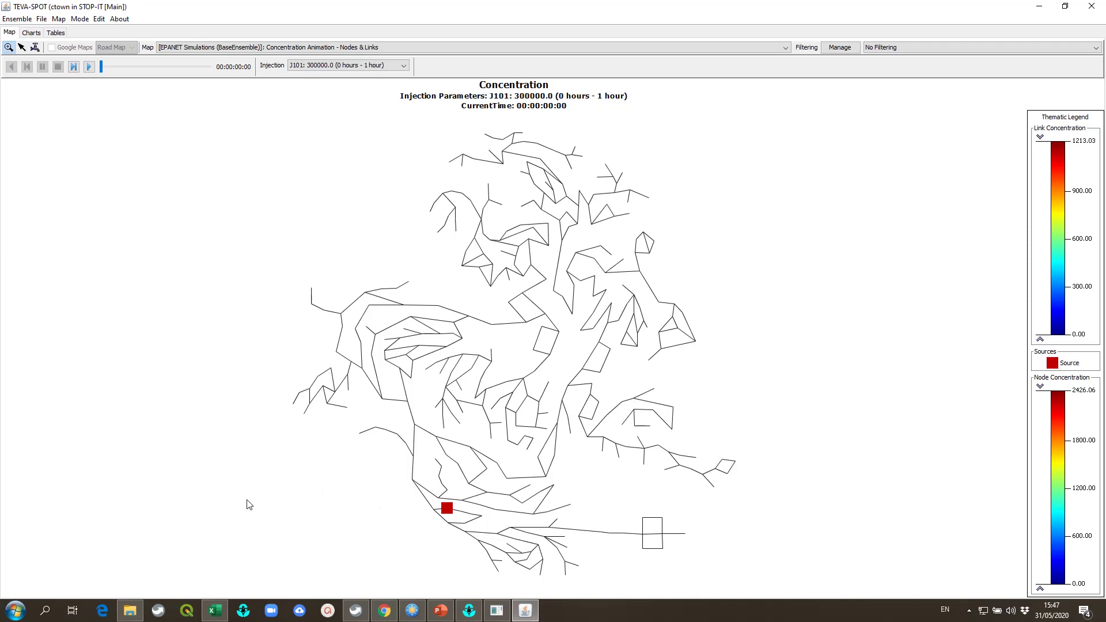
click(89, 67)
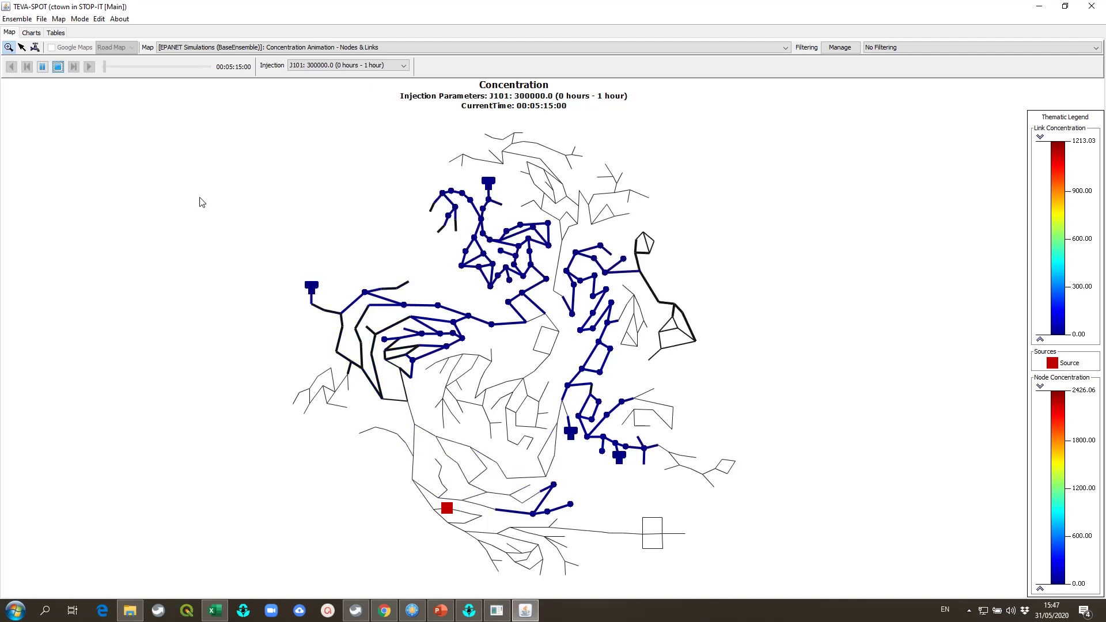
click(57, 66)
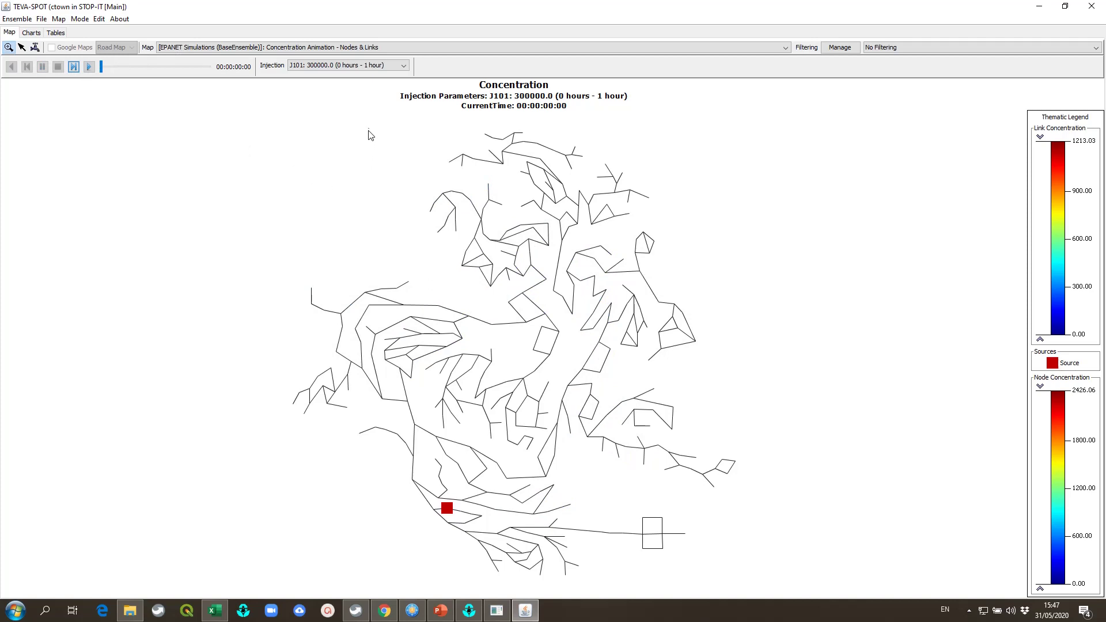
Step: Display the Sensor Locations map of the three-sensor design SOgrasp-NS003
click(381, 51)
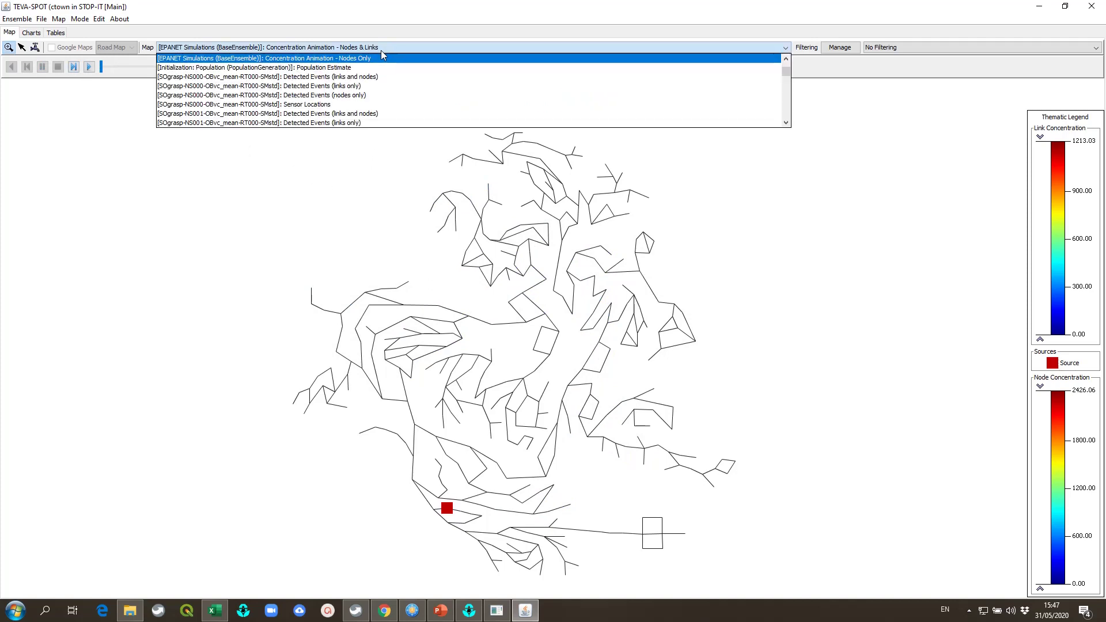
scroll(391, 80, down, 1)
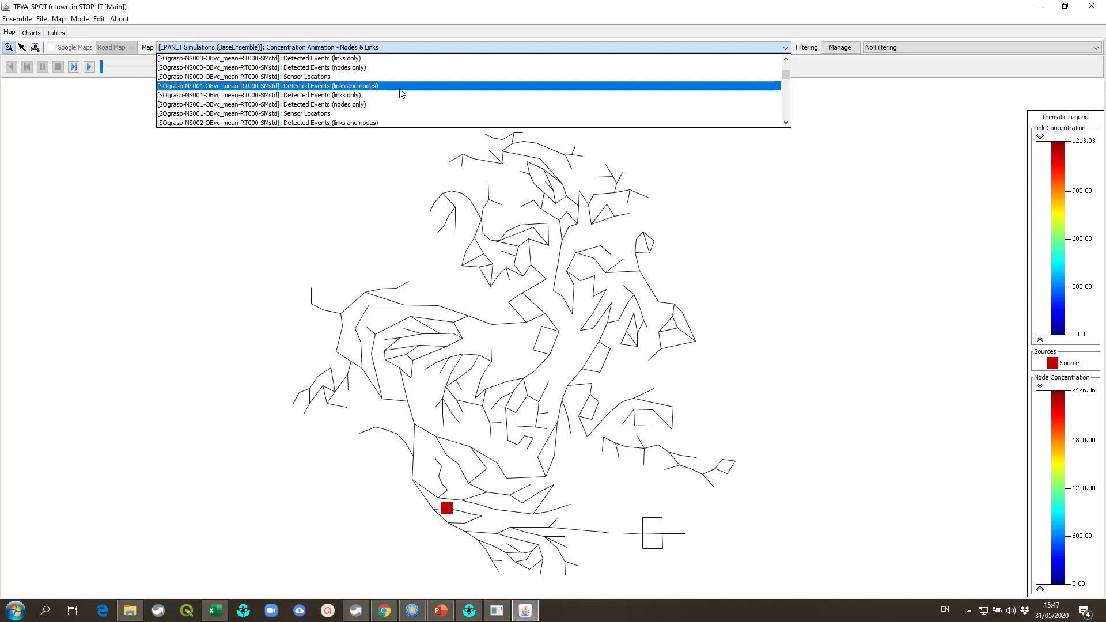
scroll(402, 94, down, 4)
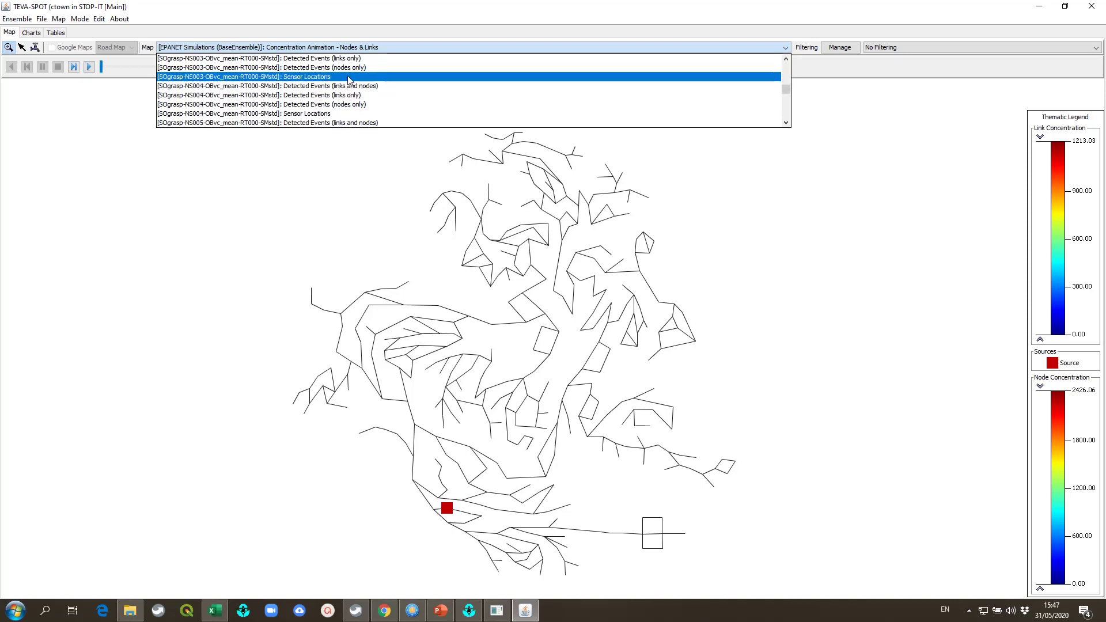
click(291, 76)
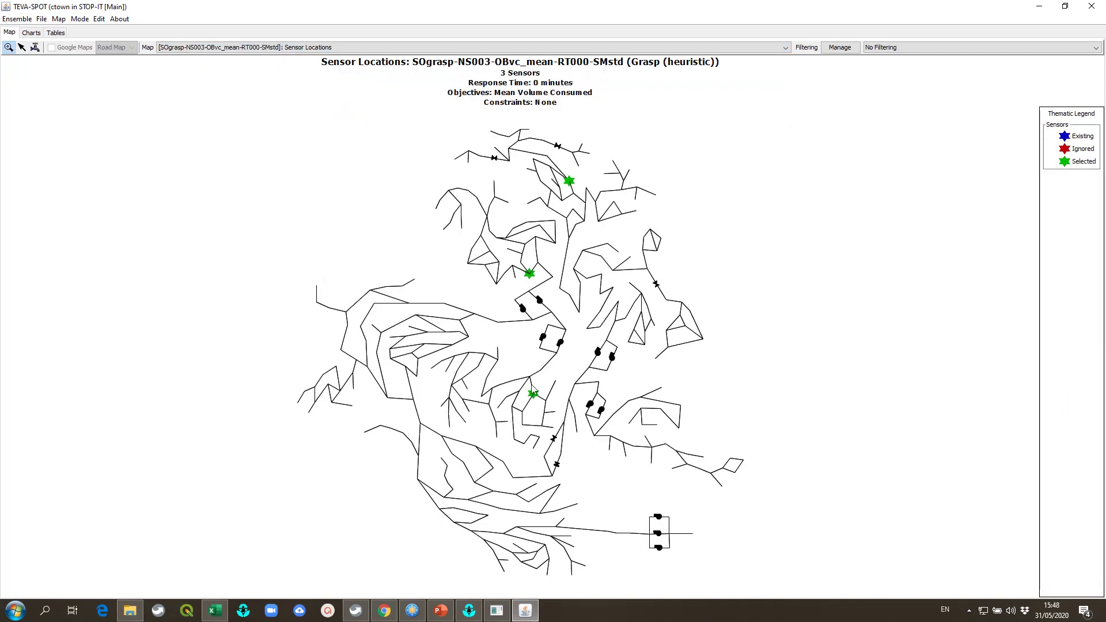
Step: View the Sensor Locations map of the six-sensor design and the Detected Events (links and nodes) map of the seven-sensor design
click(331, 50)
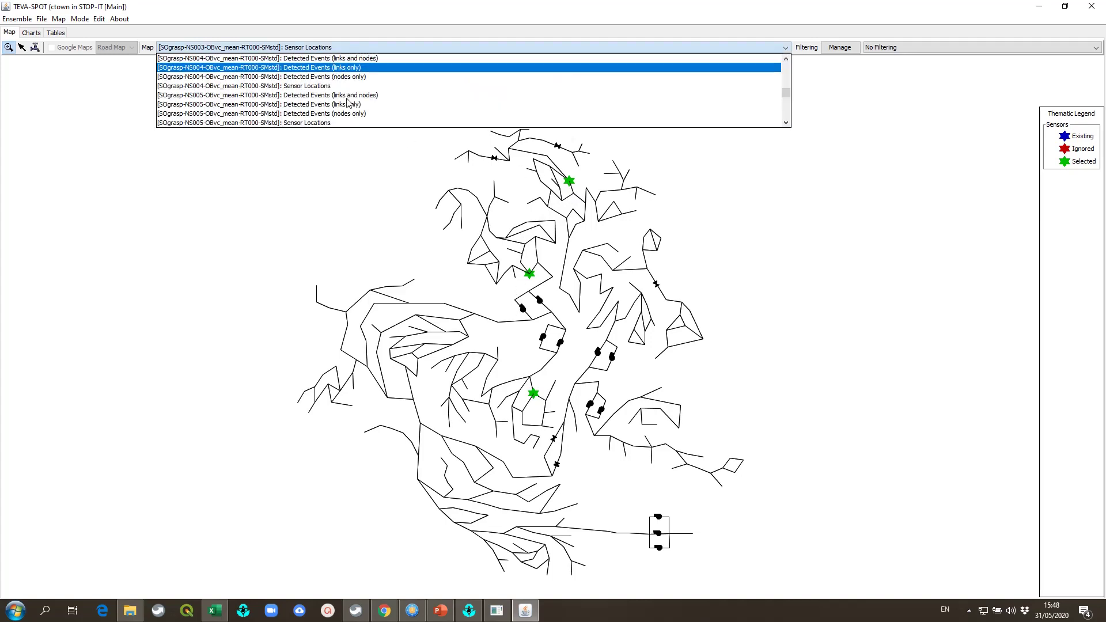
scroll(348, 103, down, 2)
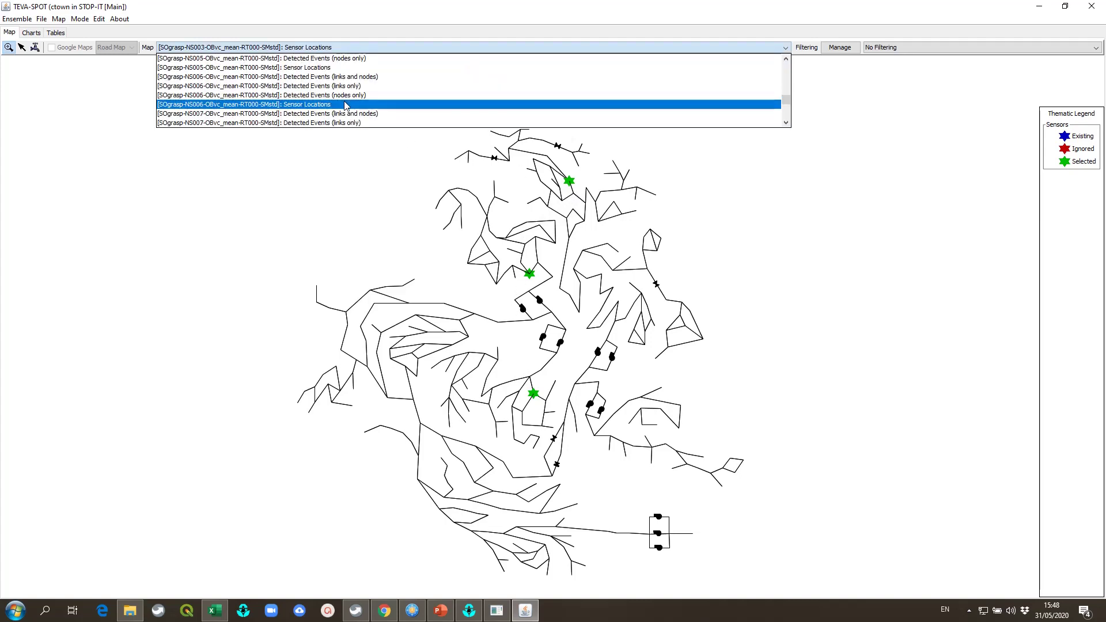
click(346, 104)
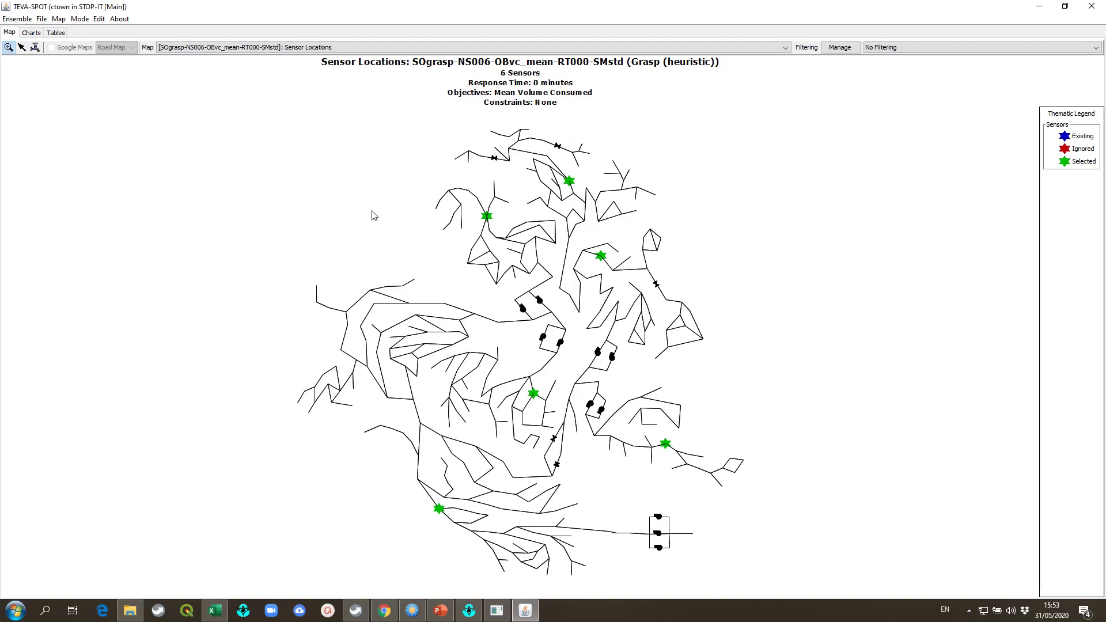
click(310, 49)
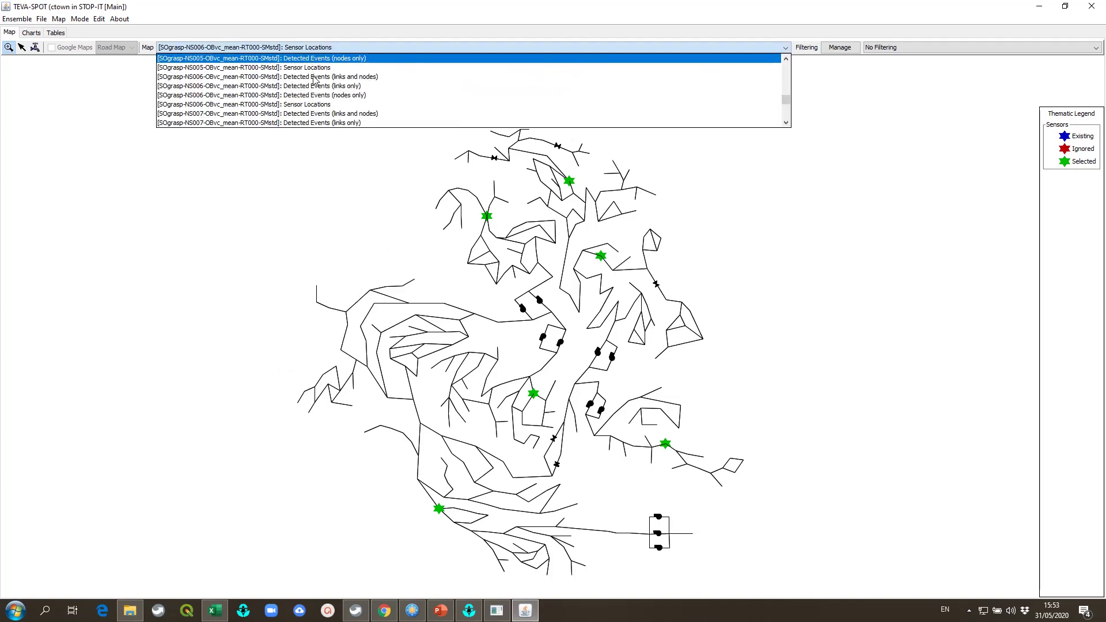
click(358, 114)
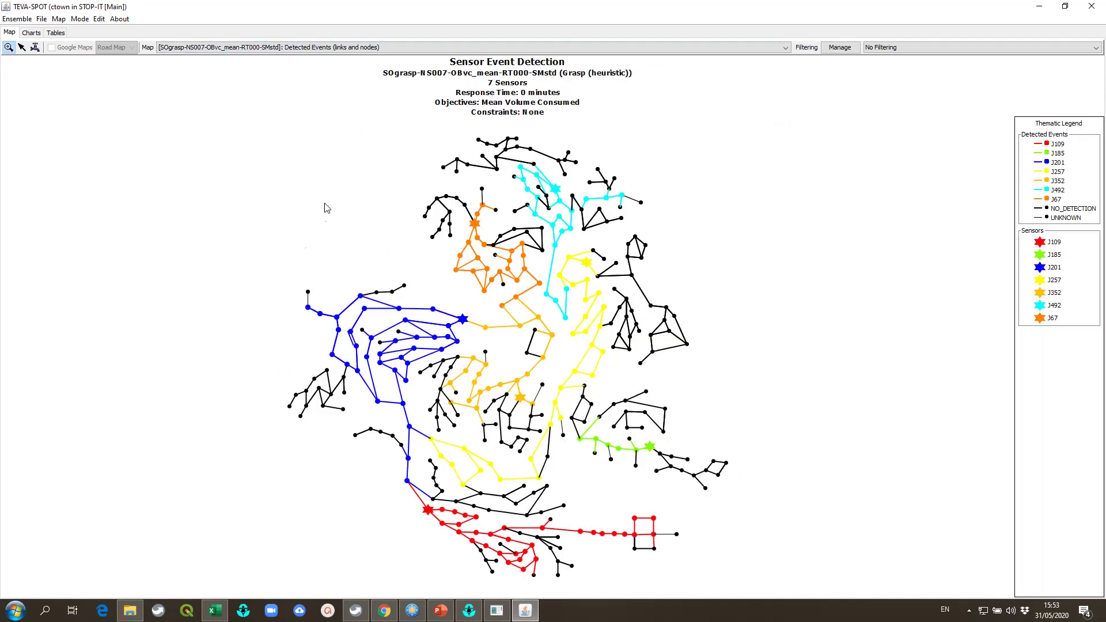